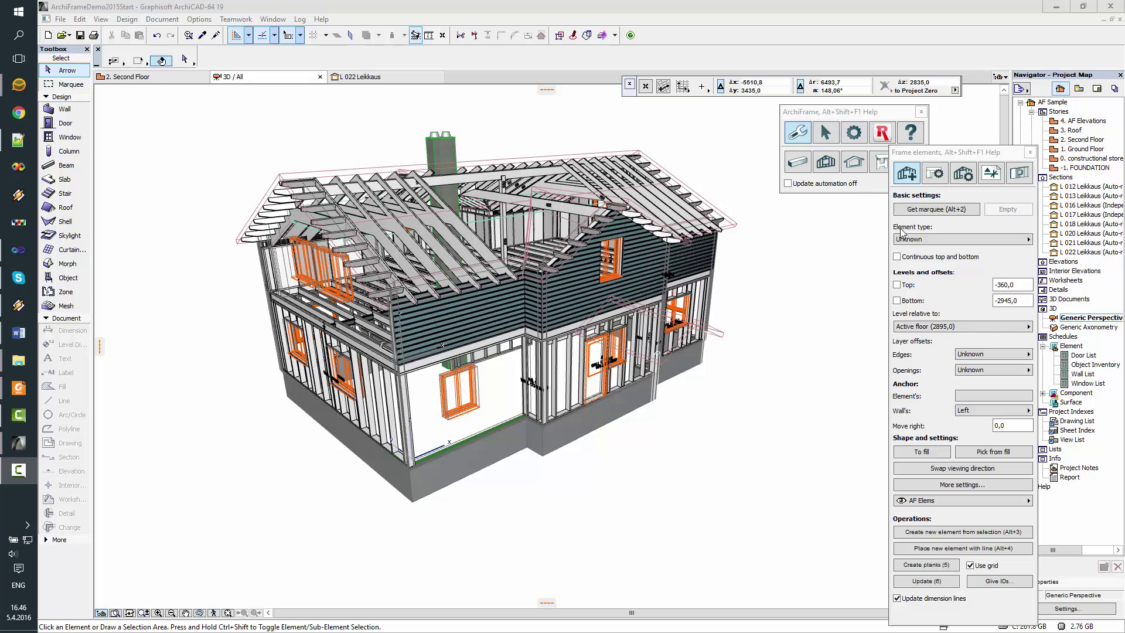
# - Open the Element type dropdown in the ArchiFrame Frame elements palette
pyautogui.click(915, 239)
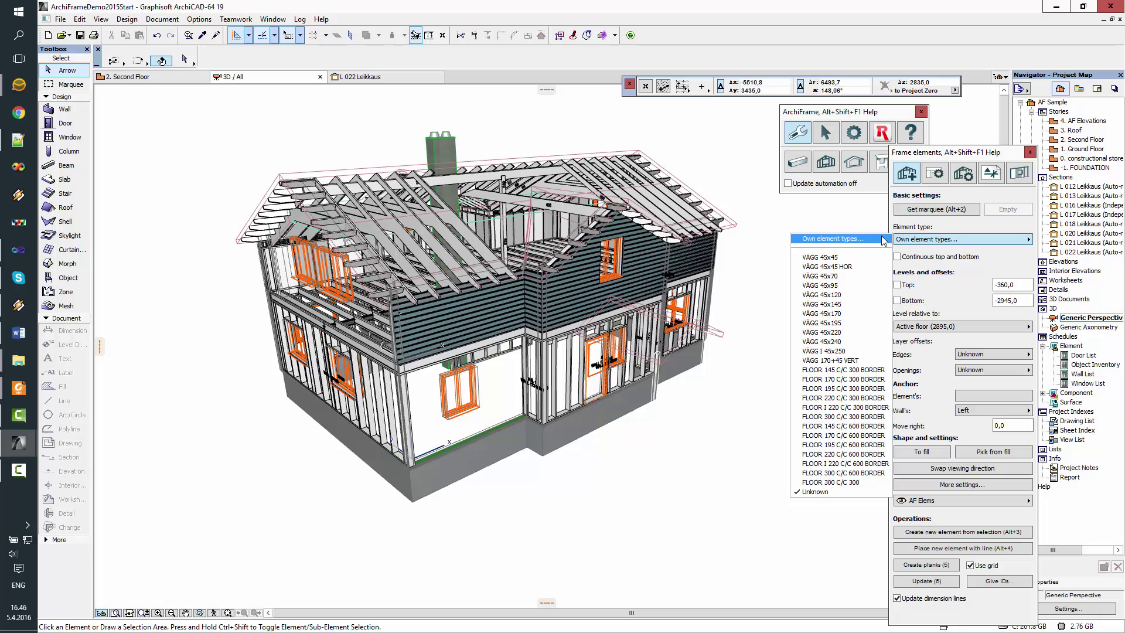
# - Open Own element types, move the Custom Elements dialog aside, and create a new Untitled type
pyautogui.click(881, 235)
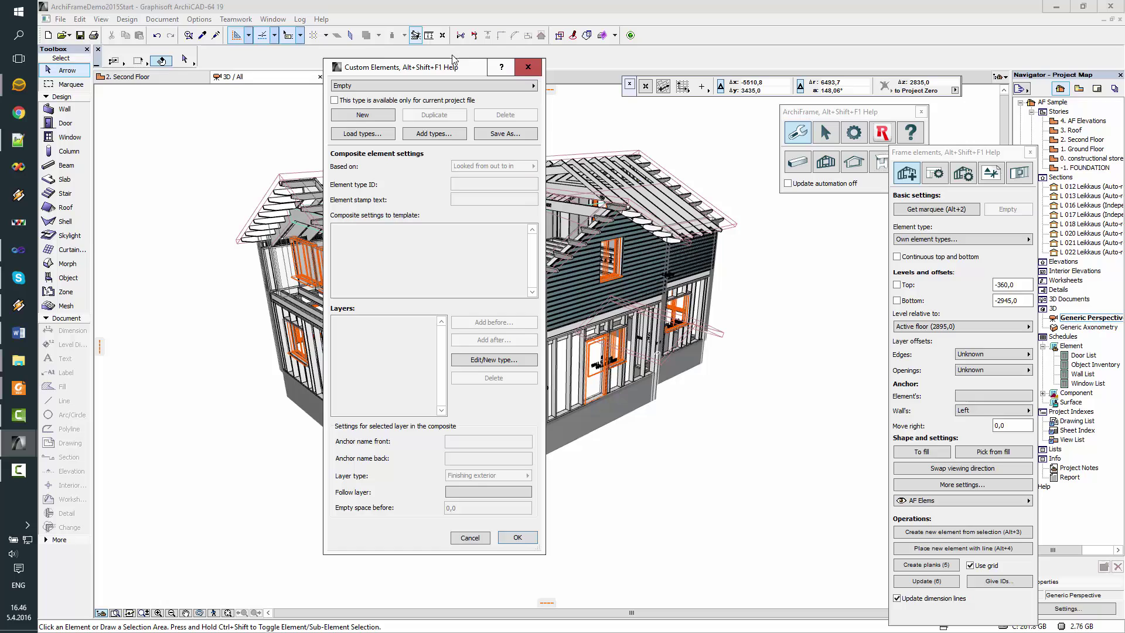
pyautogui.moveTo(451, 68); pyautogui.dragTo(372, 95)
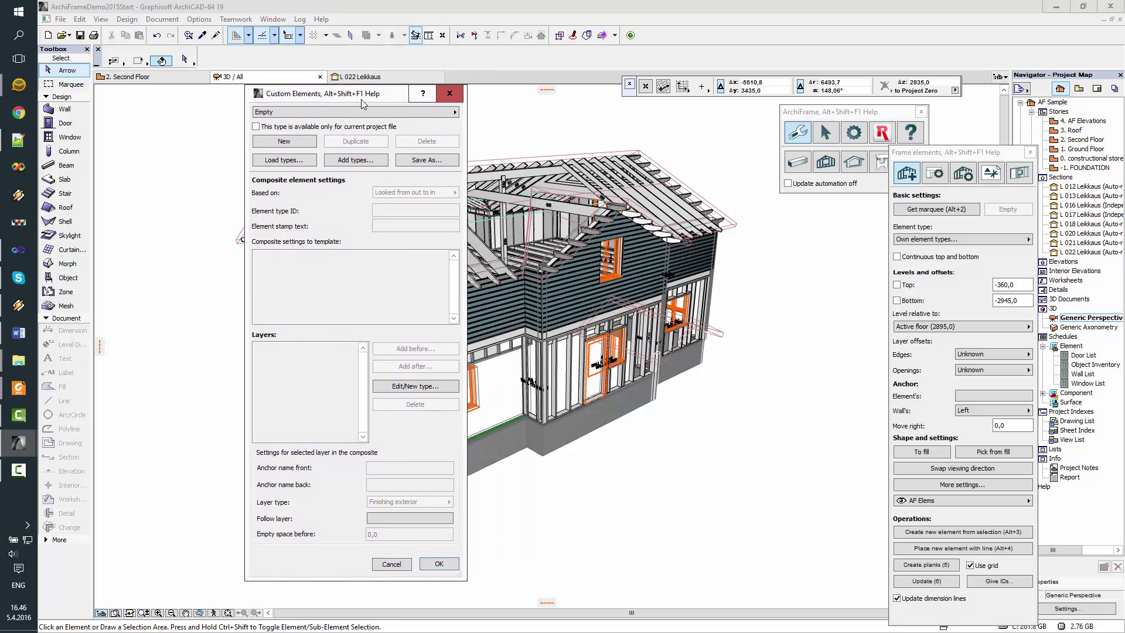
pyautogui.click(362, 112)
pyautogui.click(362, 112)
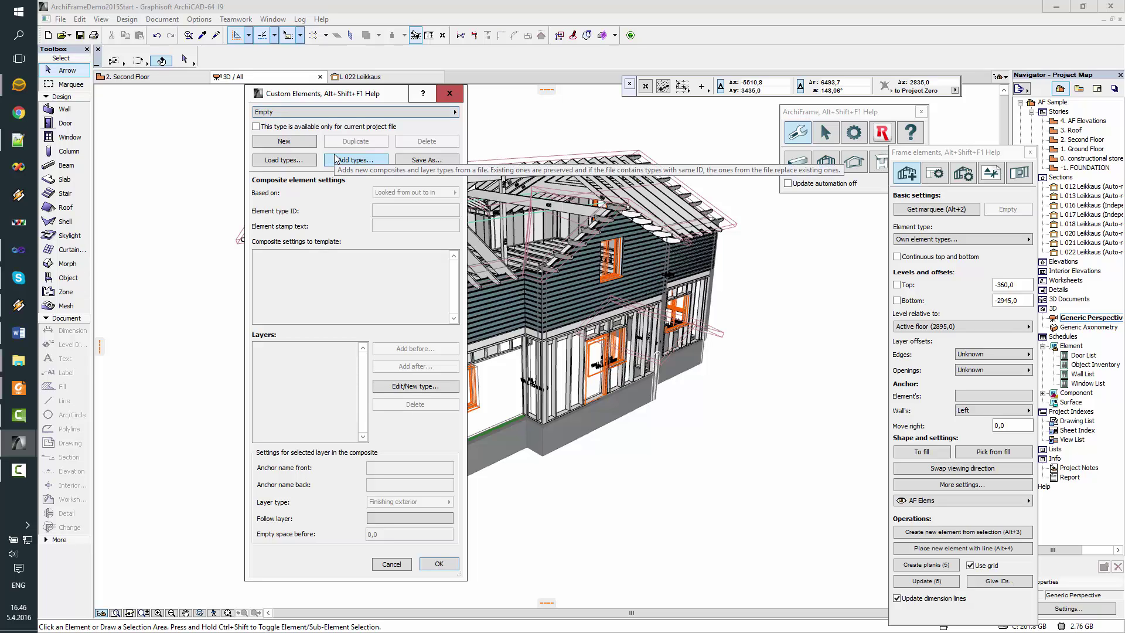
pyautogui.click(301, 143)
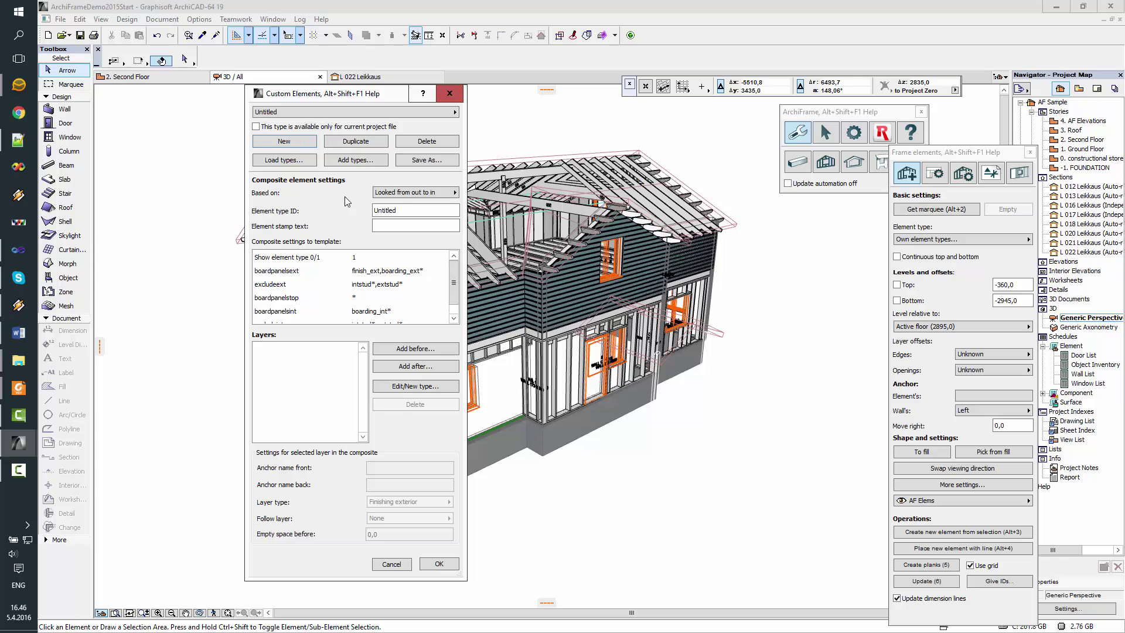
# - Set Based on to Looked from in to out and enter WALL XYZ as the element type ID
pyautogui.click(438, 197)
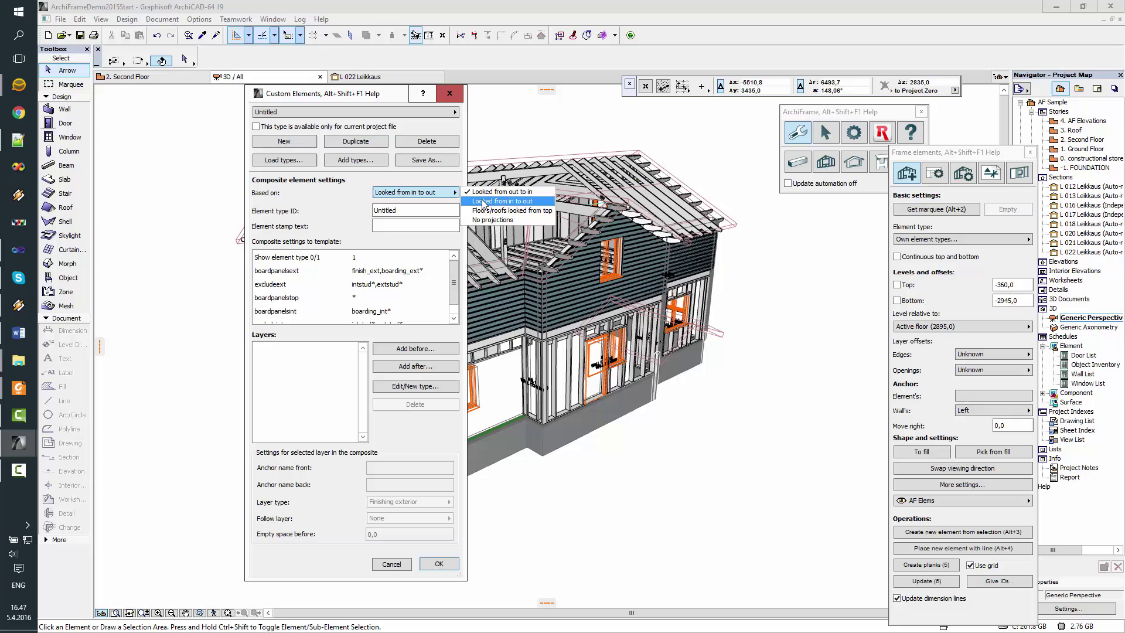
pyautogui.click(482, 202)
pyautogui.doubleClick(423, 211)
pyautogui.write('WAL')
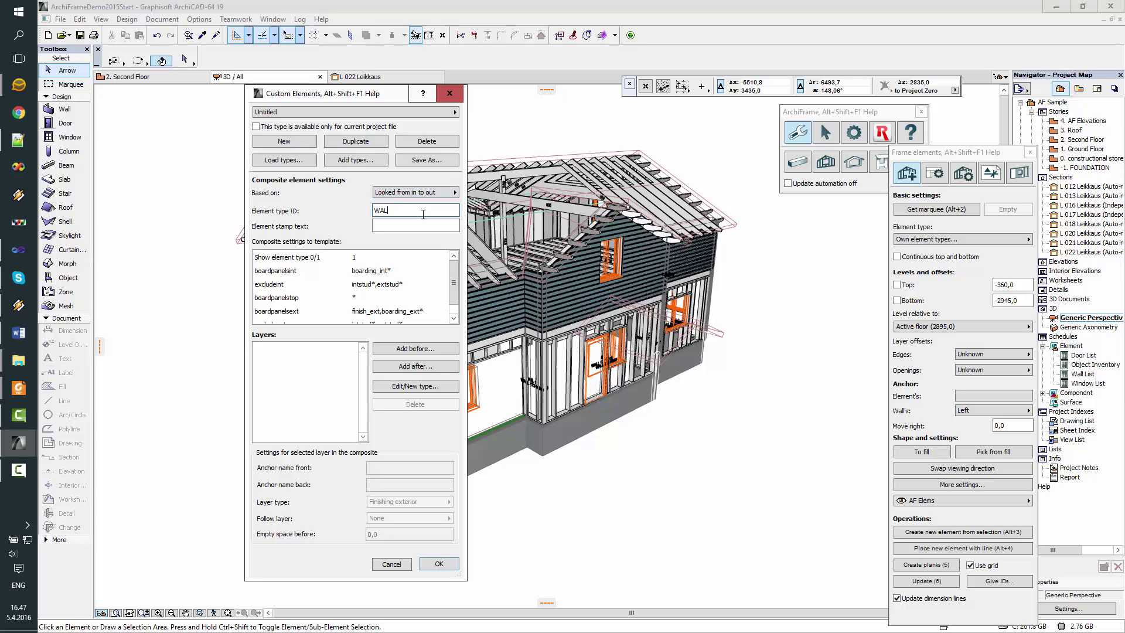
pyautogui.write('L XYZ')
pyautogui.click(400, 111)
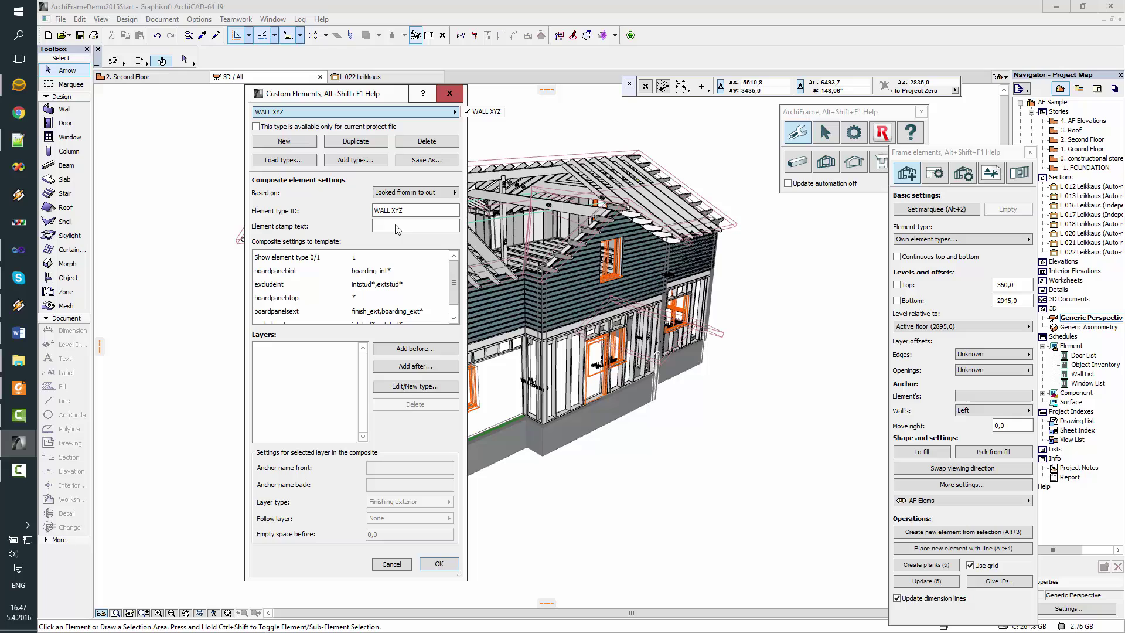
pyautogui.click(412, 217)
pyautogui.click(412, 212)
# - Enter stamp text XYZ and draw a red rectangle around the elevation sheet's Type cell
pyautogui.write('XYZ')
pyautogui.hotkey('alt', 'Tab')
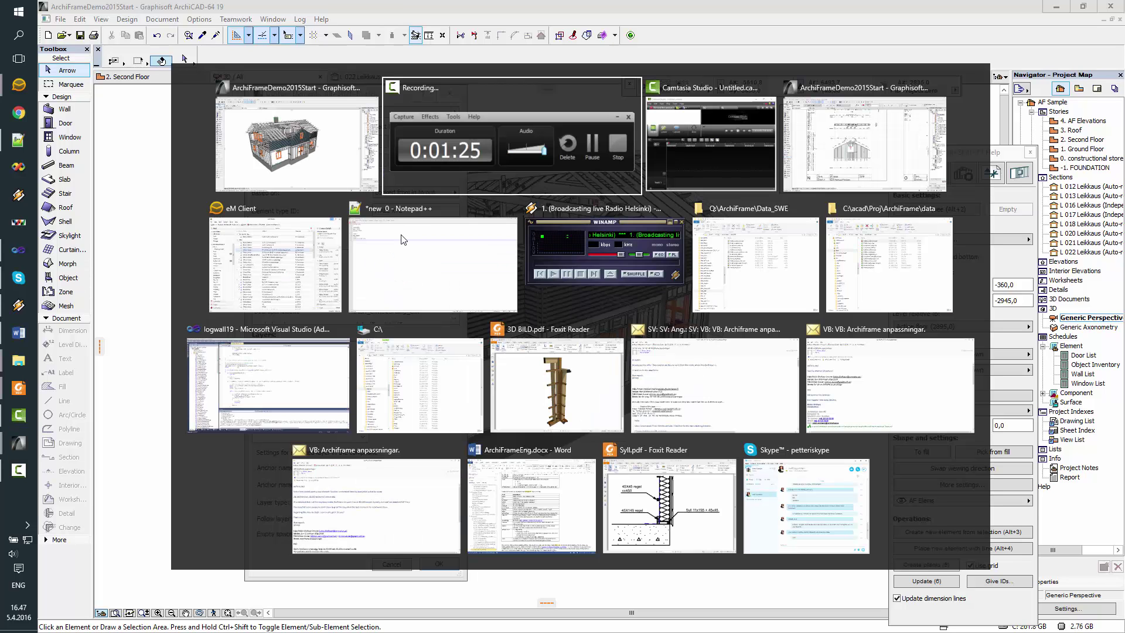
pyautogui.hotkey('alt', 'Tab')
pyautogui.hotkey('alt', 'Tab')
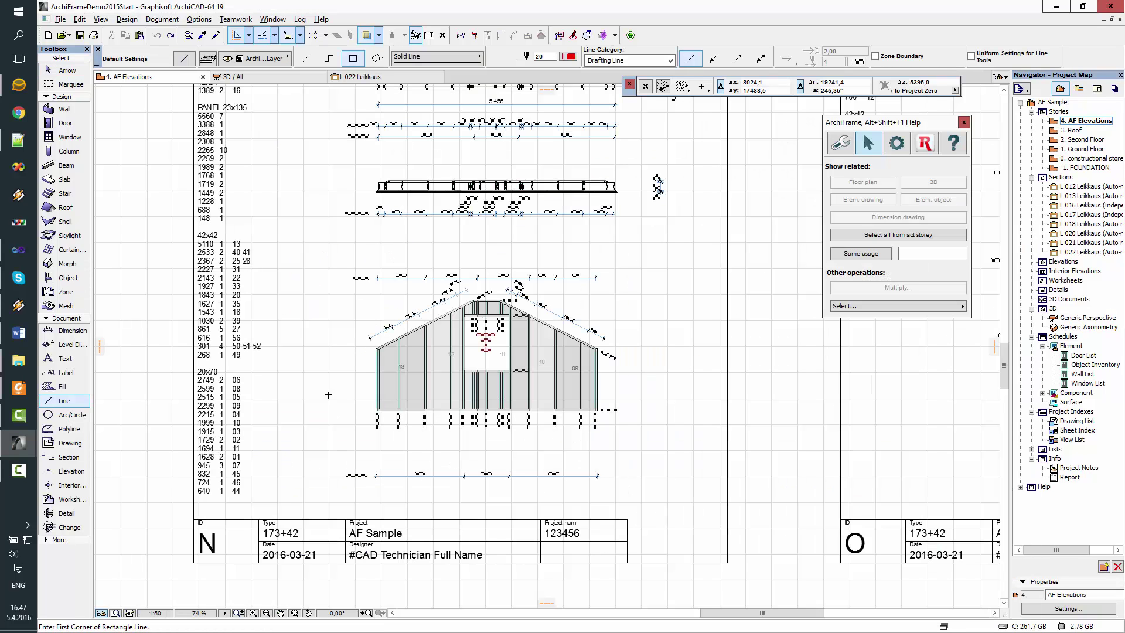
pyautogui.click(258, 514)
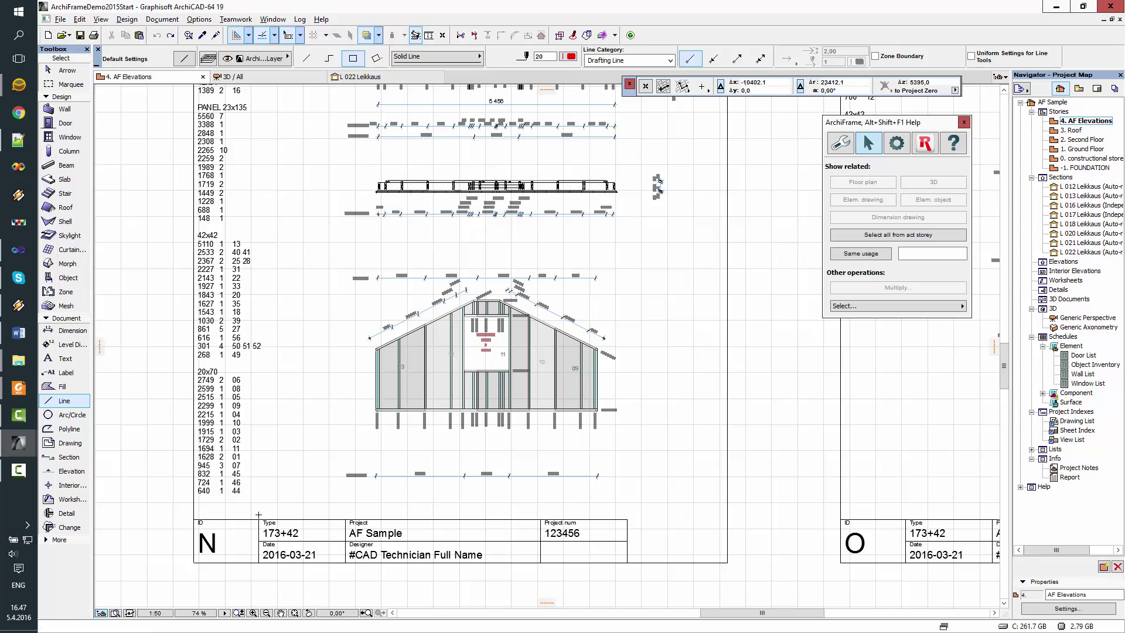
pyautogui.click(310, 540)
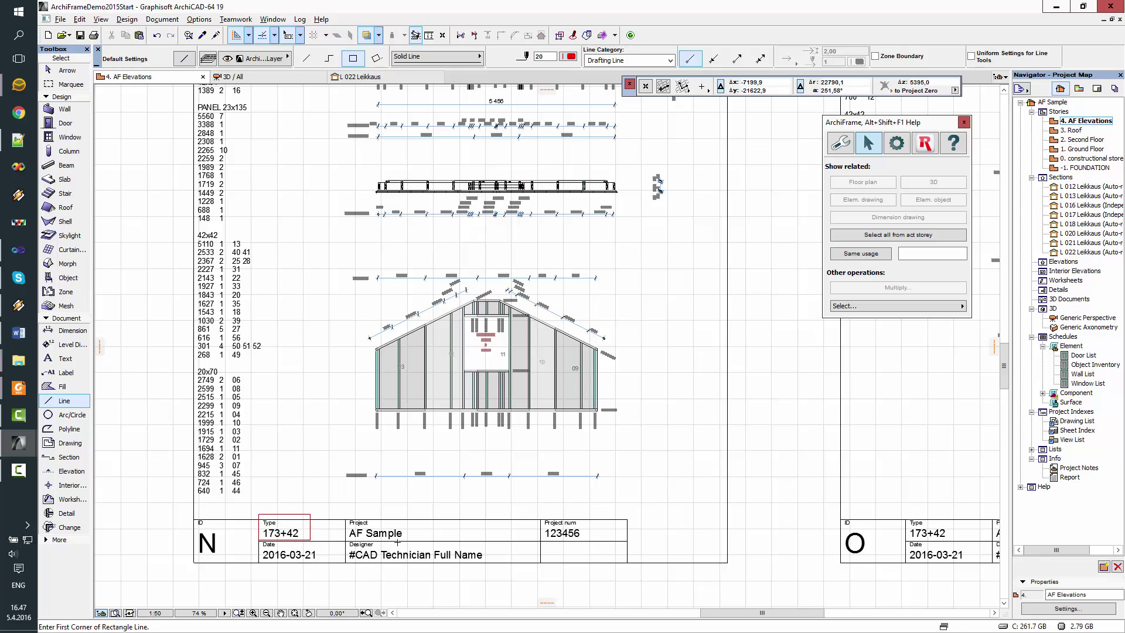
pyautogui.hotkey('alt', 'Tab')
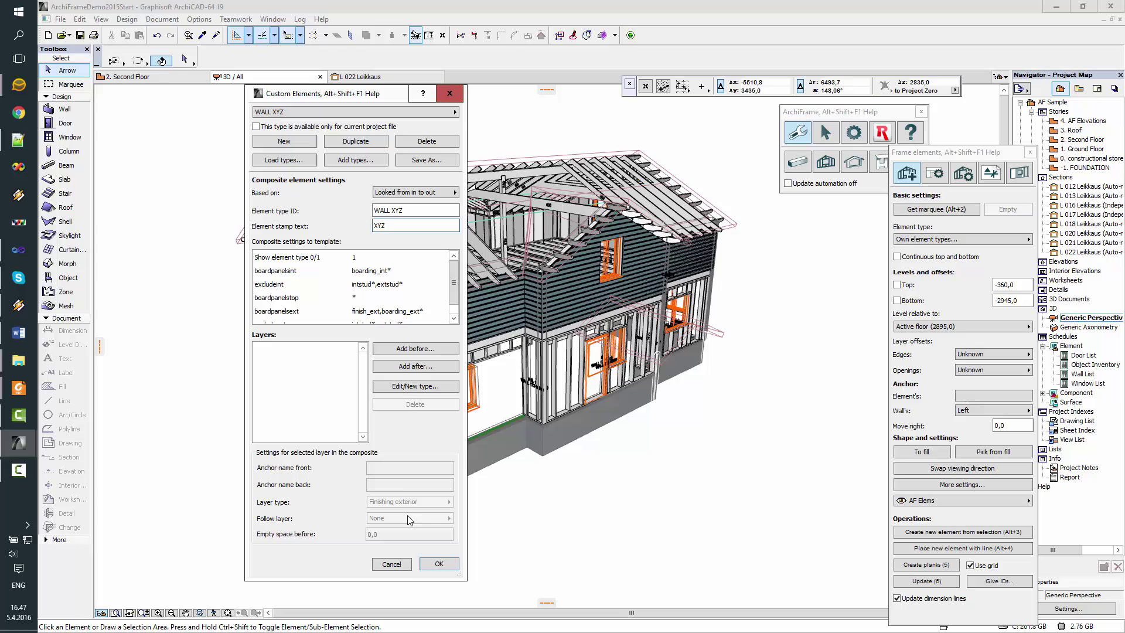
# - Set WALL XYZ's Show element type value to 0 in the composite template settings
pyautogui.click(376, 256)
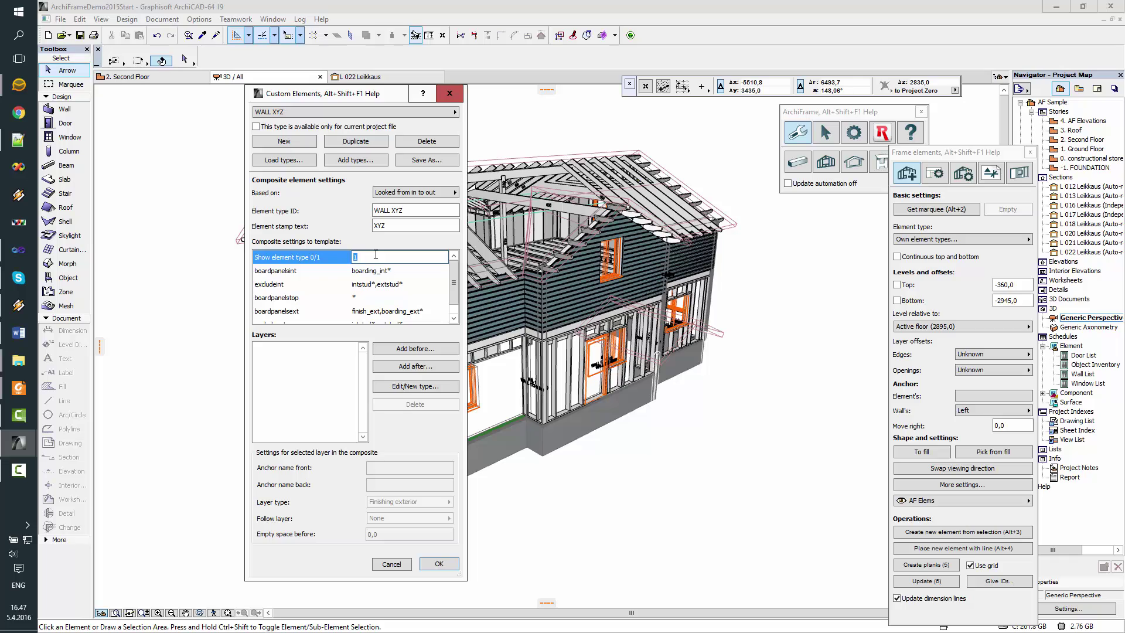
pyautogui.write('0')
pyautogui.moveTo(454, 277)
pyautogui.mouseDown()
pyautogui.moveTo(455, 300)
pyautogui.moveTo(455, 290)
pyautogui.mouseUp()
pyautogui.click(350, 368)
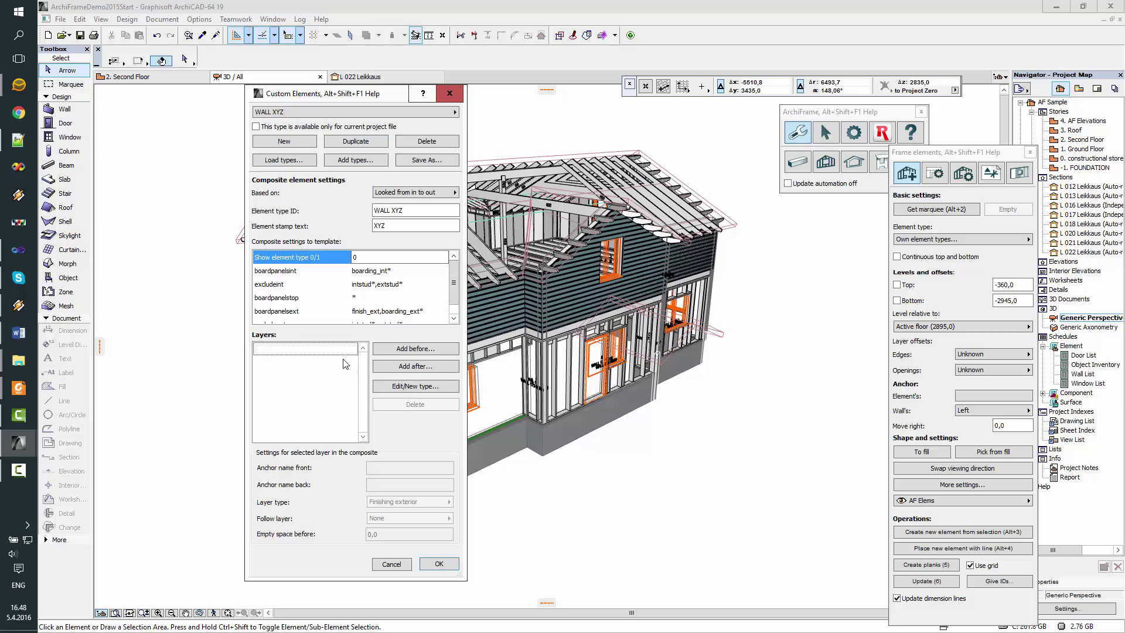
# - Add an Empty layer to WALL XYZ and create a new layer type with ID STUDHOR 45
pyautogui.click(421, 368)
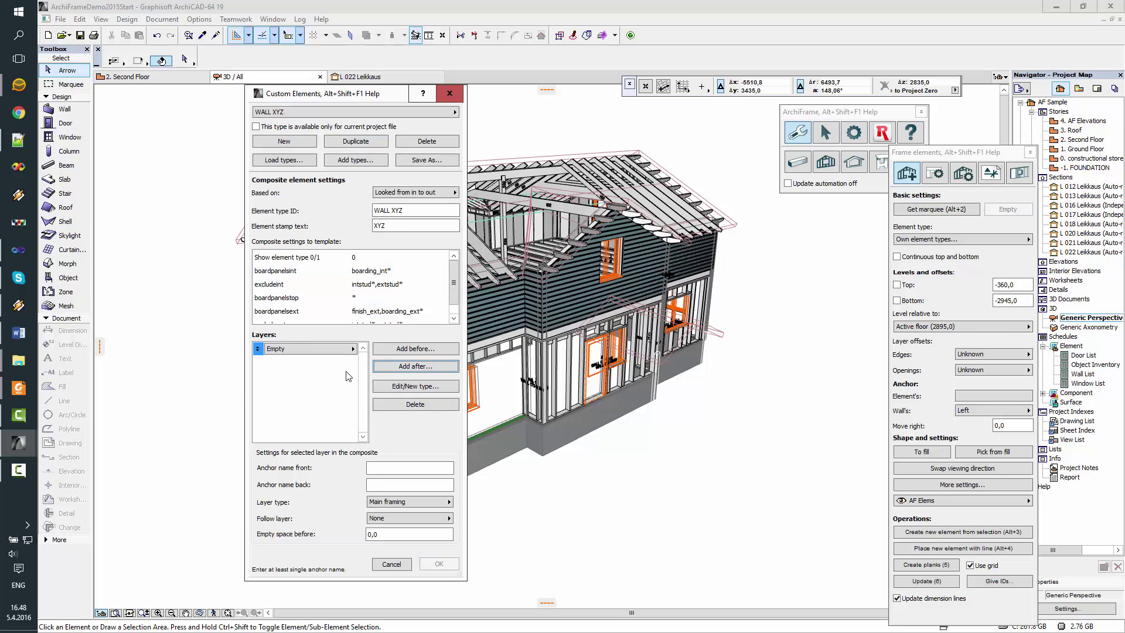
pyautogui.click(335, 351)
pyautogui.click(420, 388)
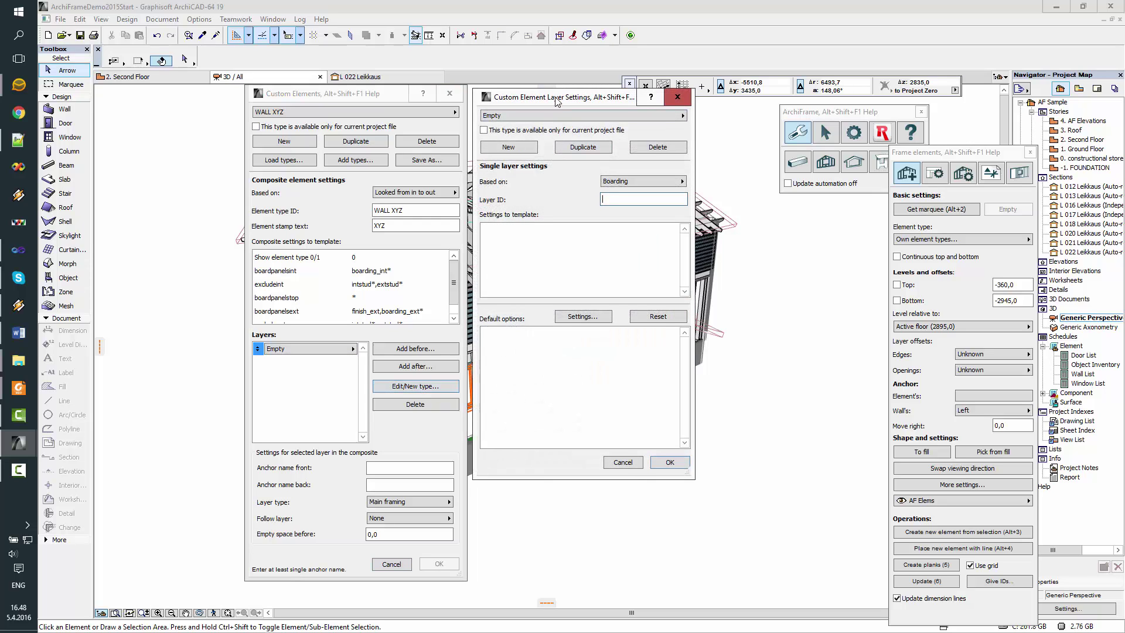
pyautogui.moveTo(556, 102); pyautogui.dragTo(555, 111)
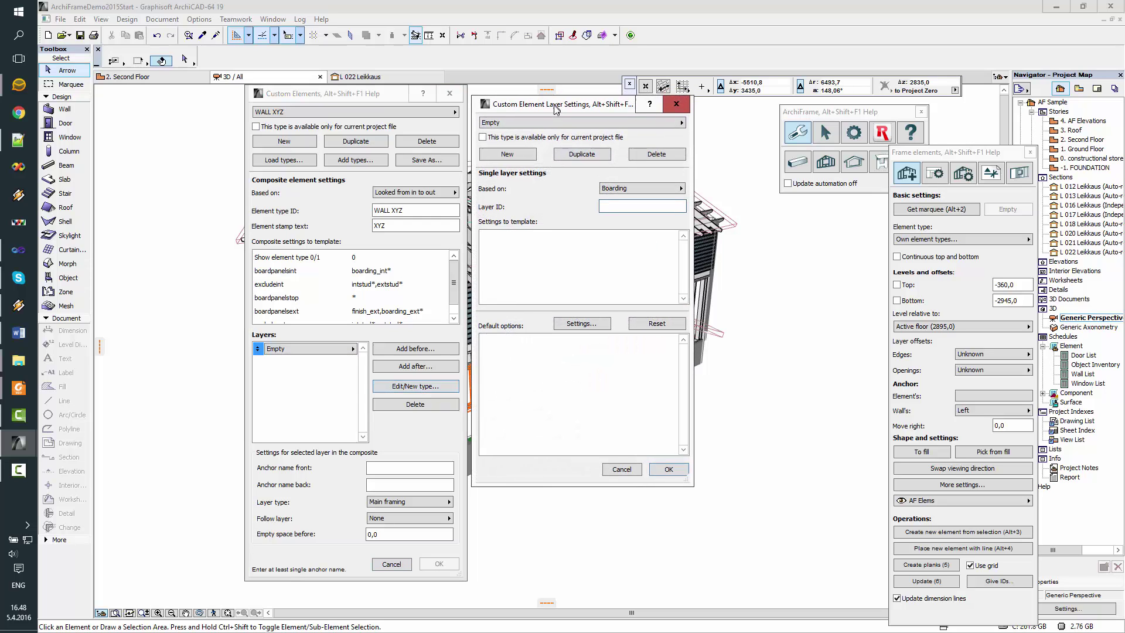
pyautogui.click(526, 156)
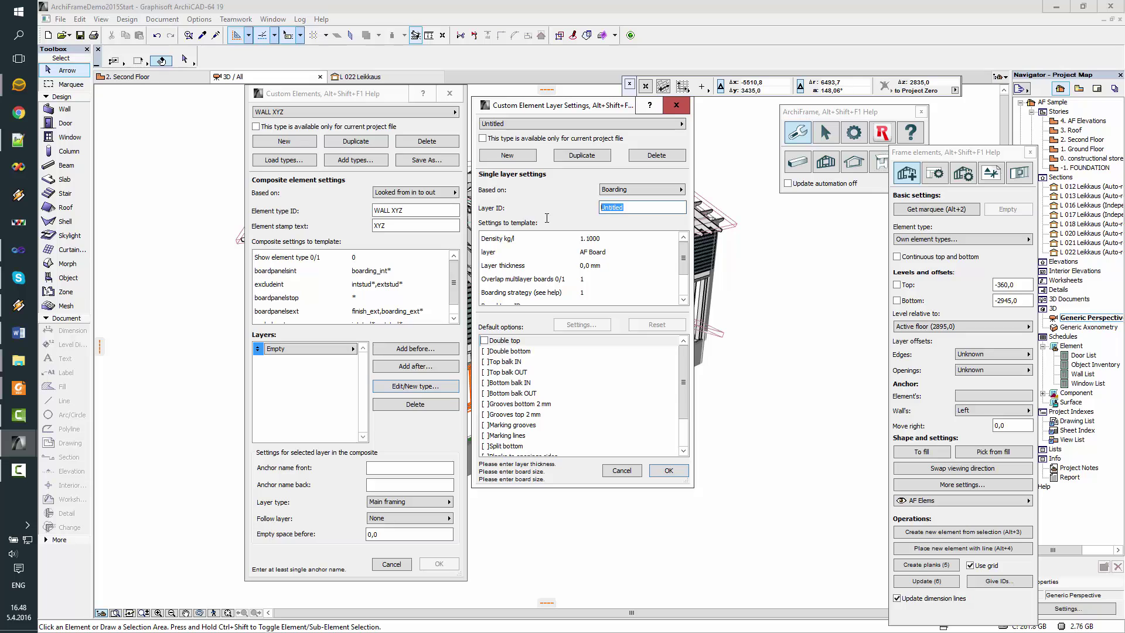
pyautogui.write('STUDHOR 45')
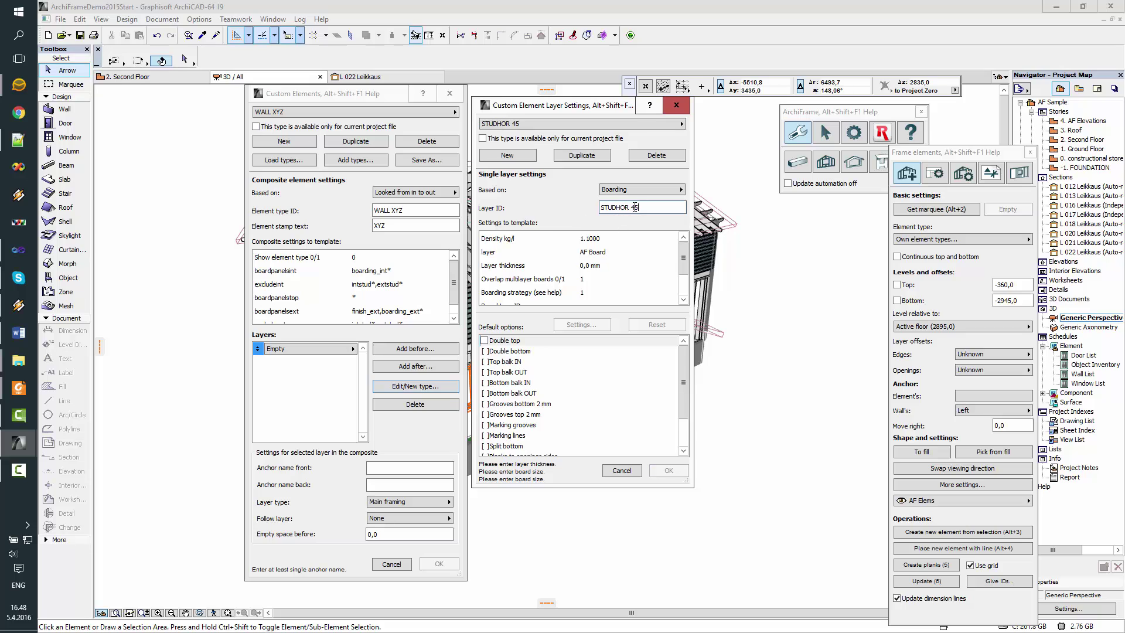
# - Set STUDHOR 45's Based on option to Framing horizontal long
pyautogui.click(668, 198)
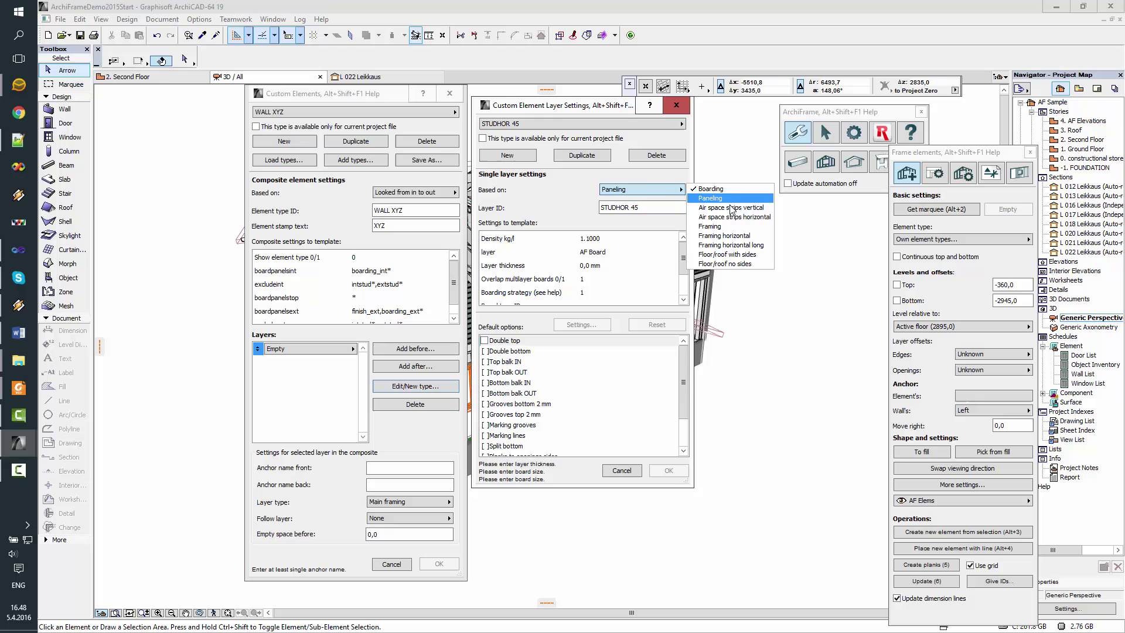
pyautogui.click(730, 227)
pyautogui.click(730, 234)
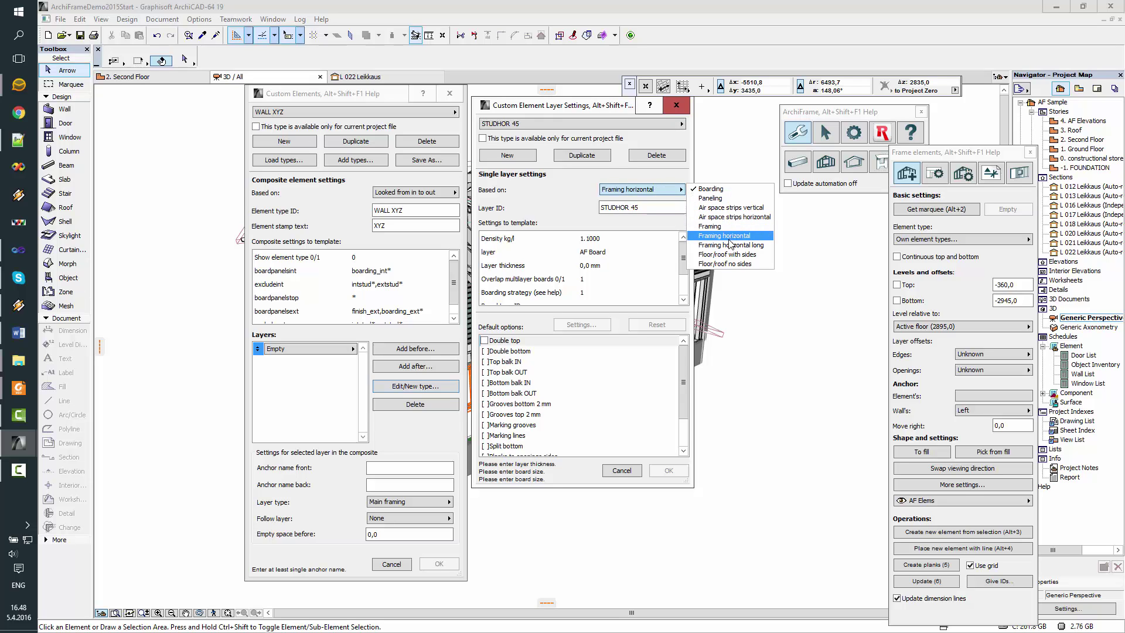
pyautogui.click(731, 244)
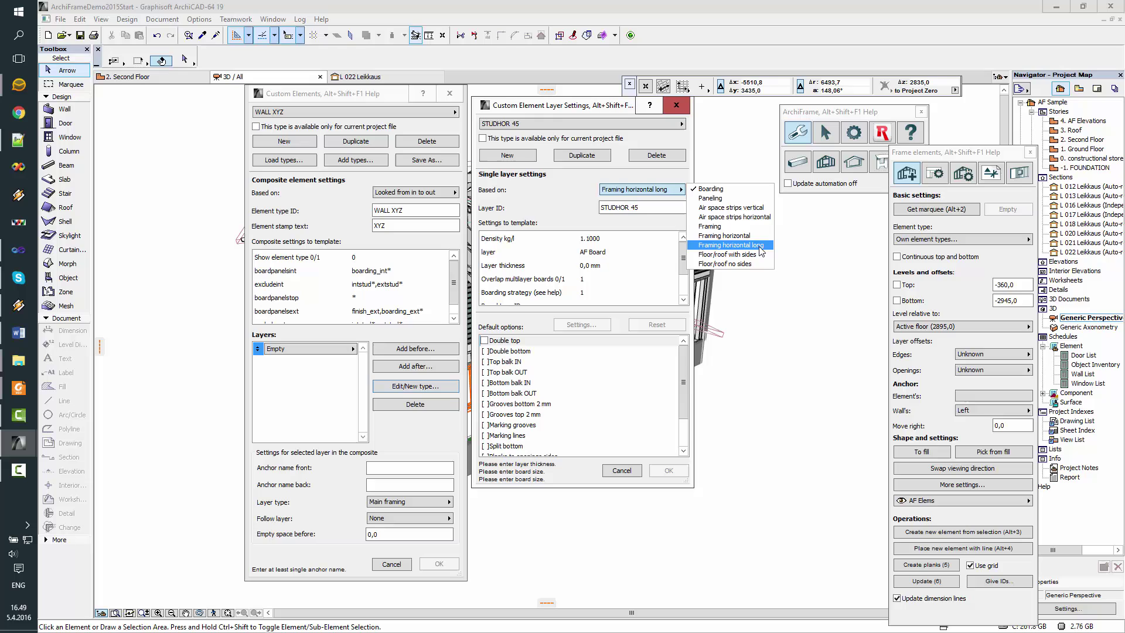
pyautogui.click(759, 250)
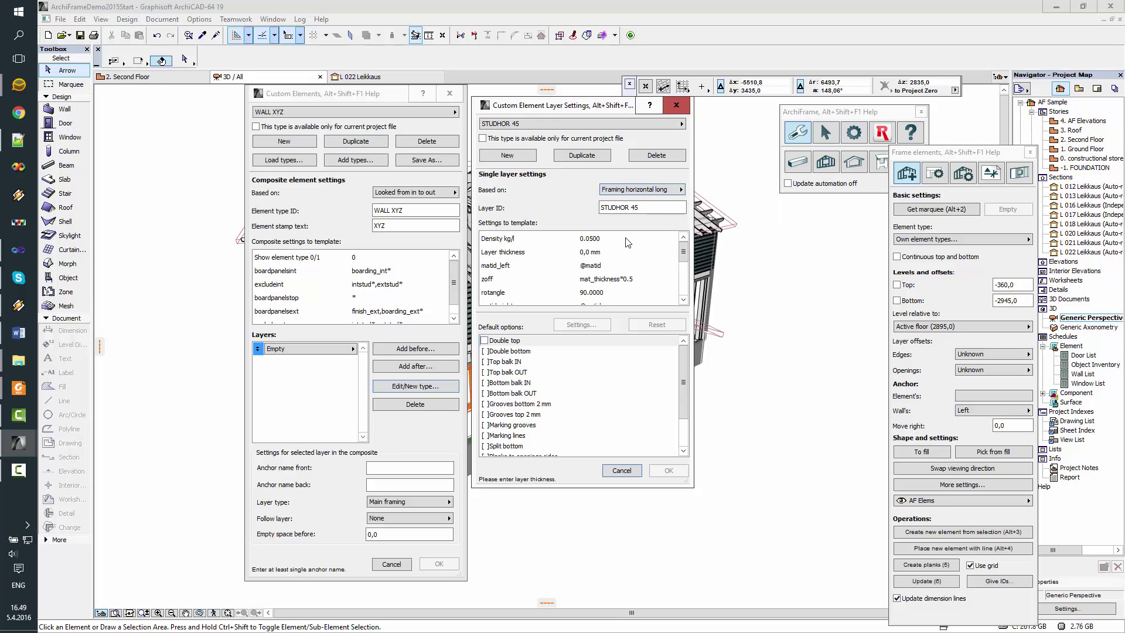
# - Edit the density value and set the layer thickness to 45
pyautogui.click(608, 240)
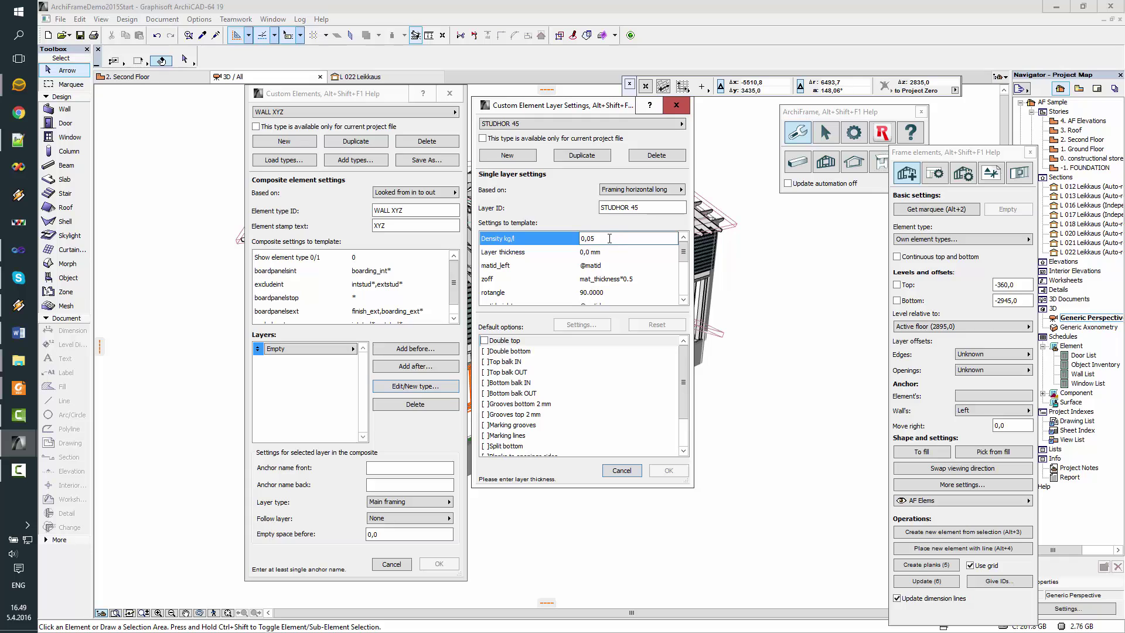
pyautogui.doubleClick(609, 238)
pyautogui.click(615, 251)
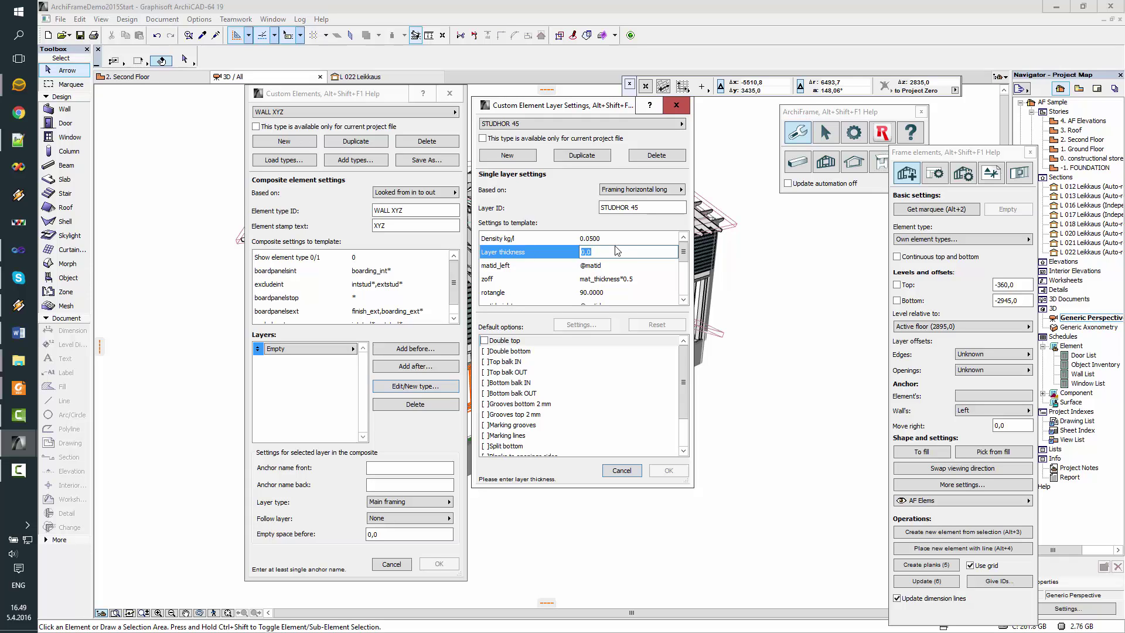
pyautogui.write('45')
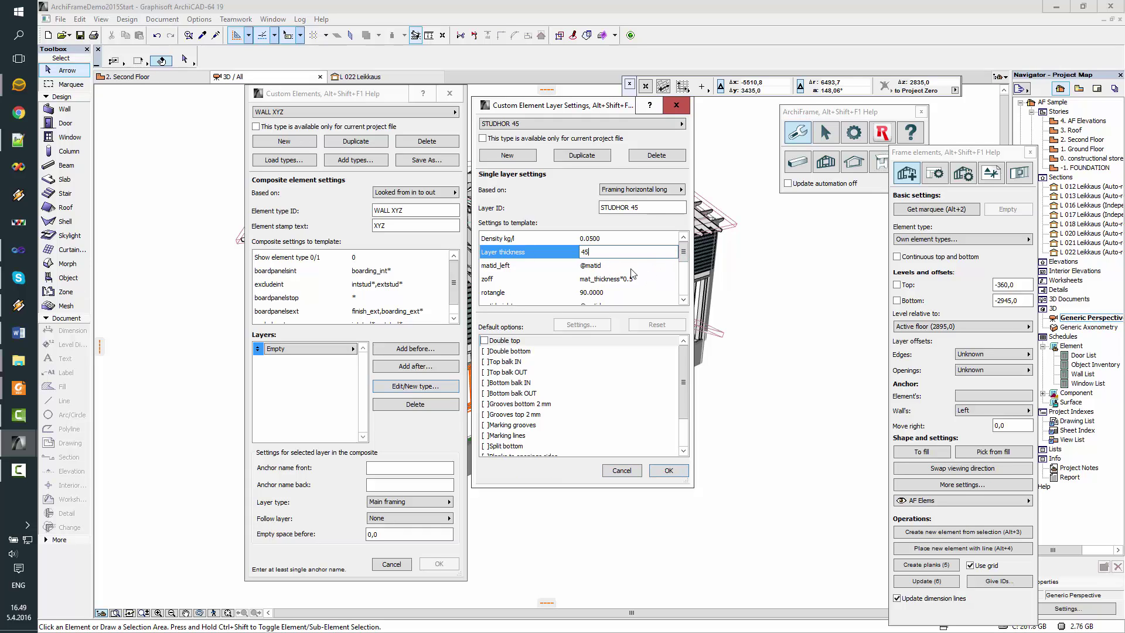
# - Set matid_left and matid_right to 45x95 and matid_bot to 45x145
pyautogui.click(632, 268)
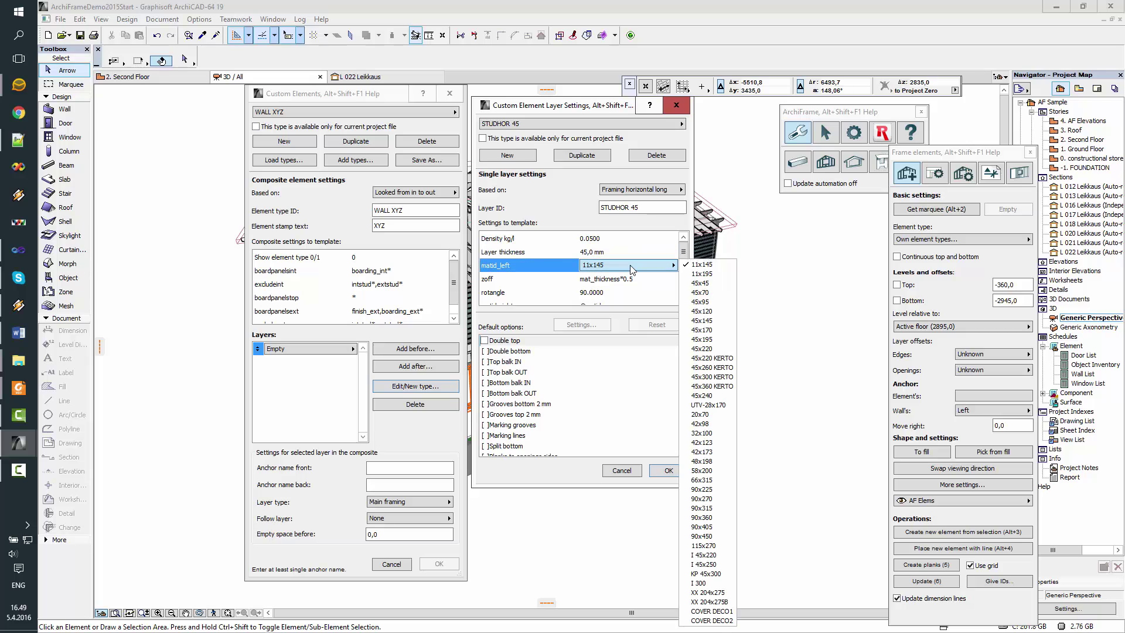
pyautogui.click(700, 302)
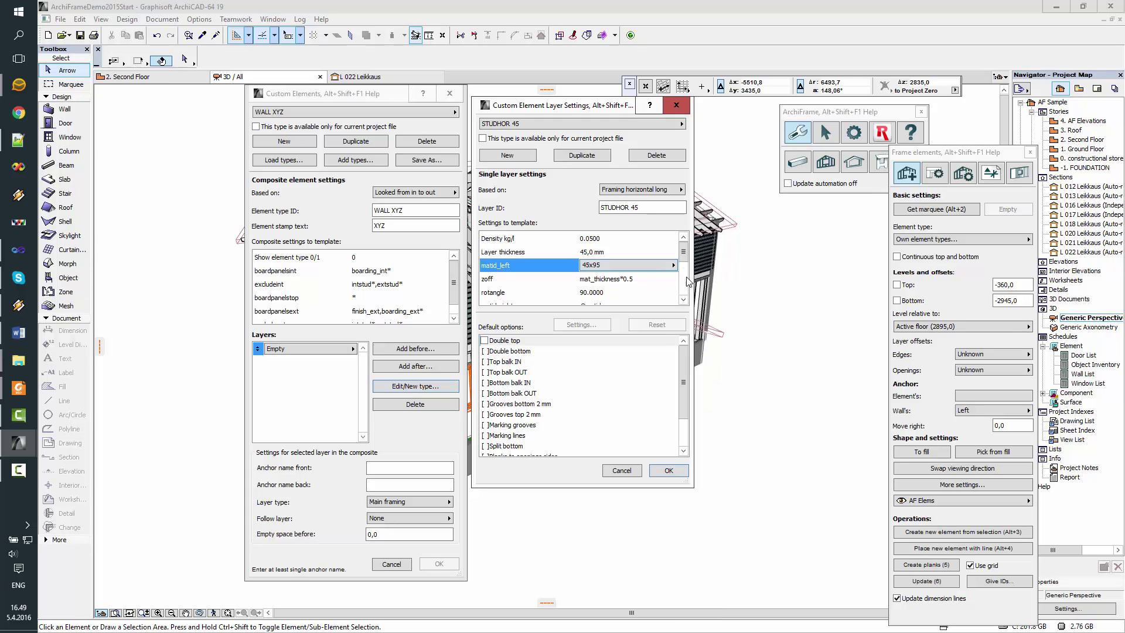
pyautogui.scroll(-3, 683, 258)
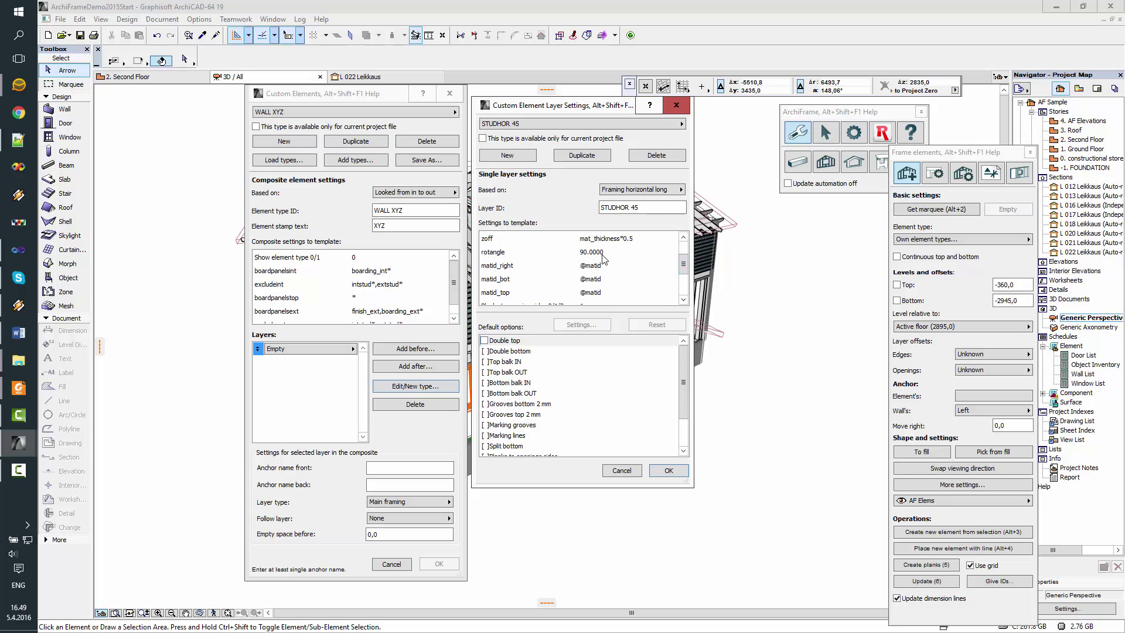
pyautogui.click(628, 263)
pyautogui.click(629, 264)
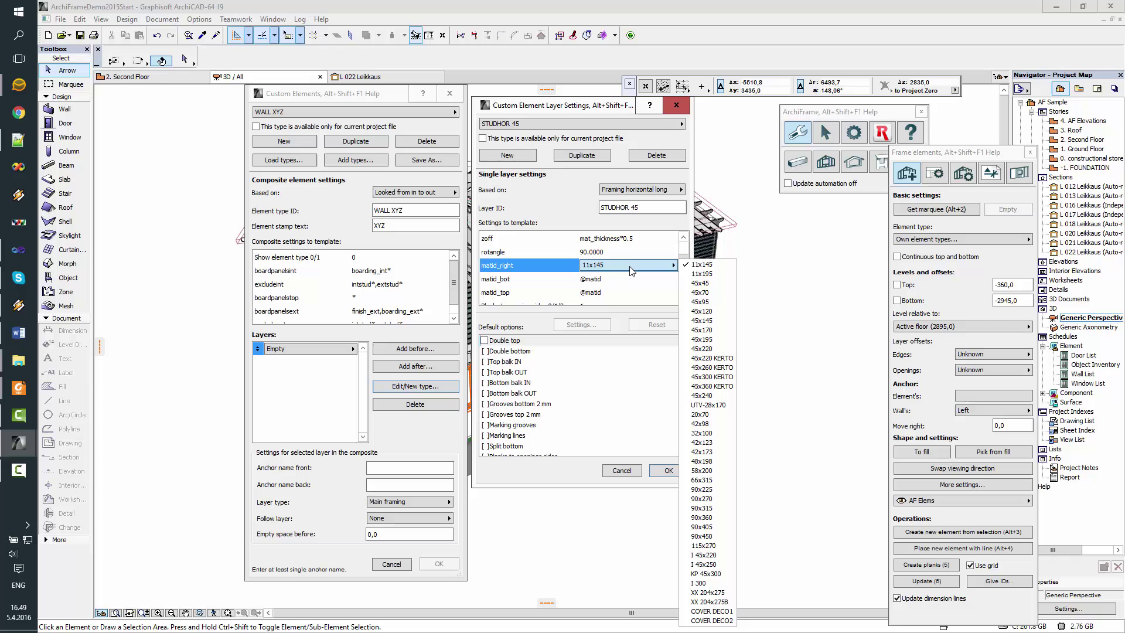
pyautogui.click(716, 302)
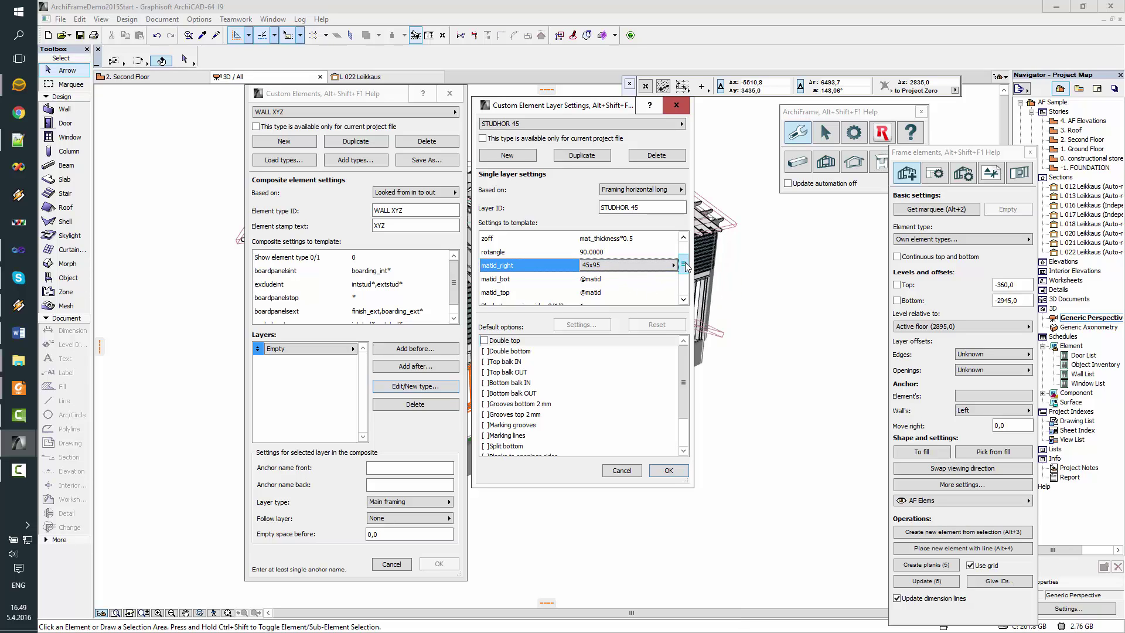
pyautogui.scroll(-1, 639, 270)
pyautogui.click(636, 271)
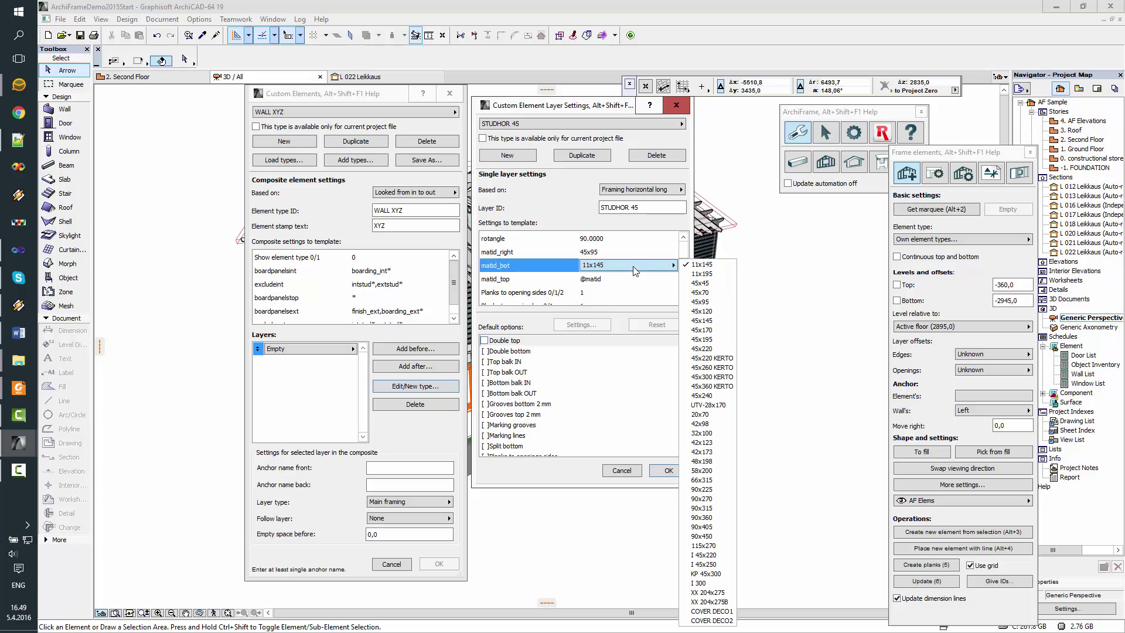
pyautogui.click(722, 325)
pyautogui.moveTo(681, 271); pyautogui.dragTo(690, 283)
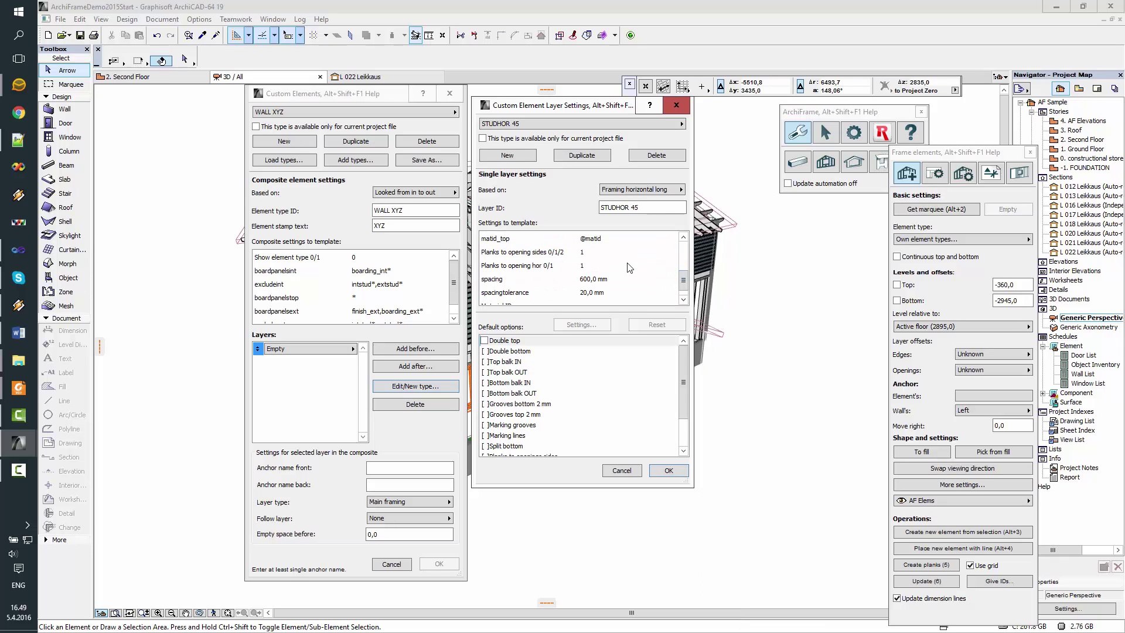
# - Set planks to opening sides to 2 and plank spacing to 450 mm
pyautogui.click(612, 252)
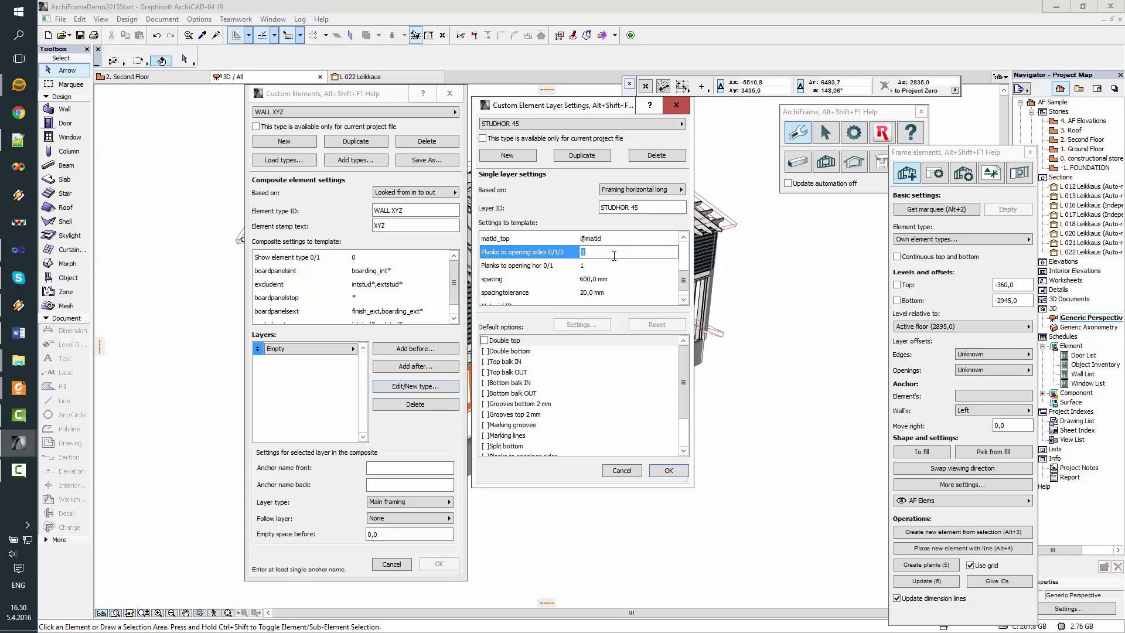
pyautogui.write('2')
pyautogui.click(600, 265)
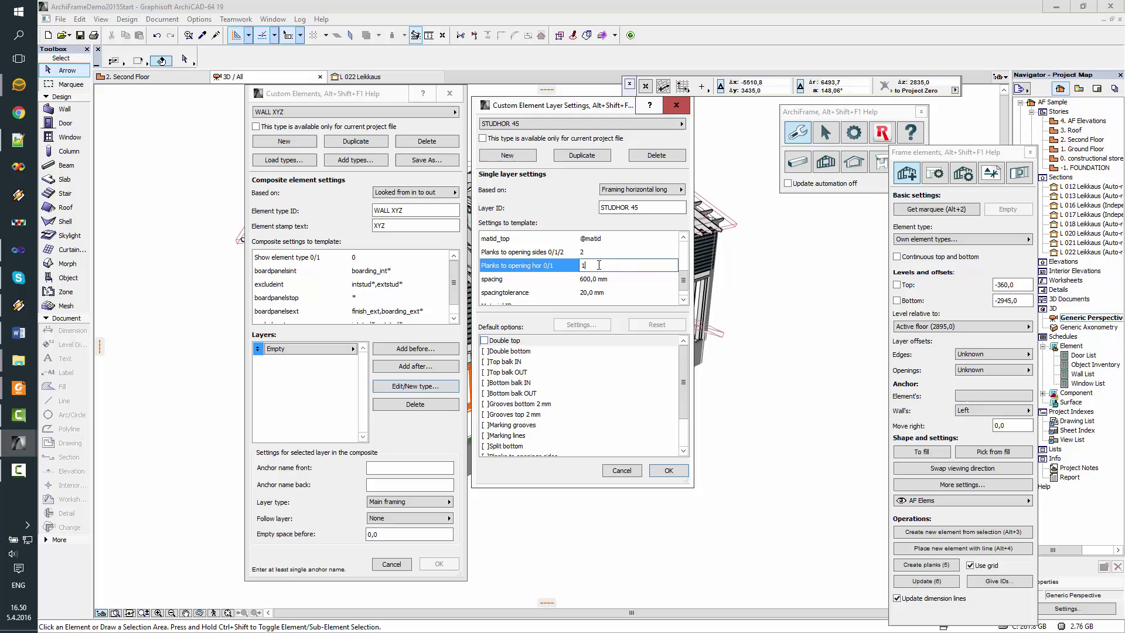
pyautogui.click(642, 280)
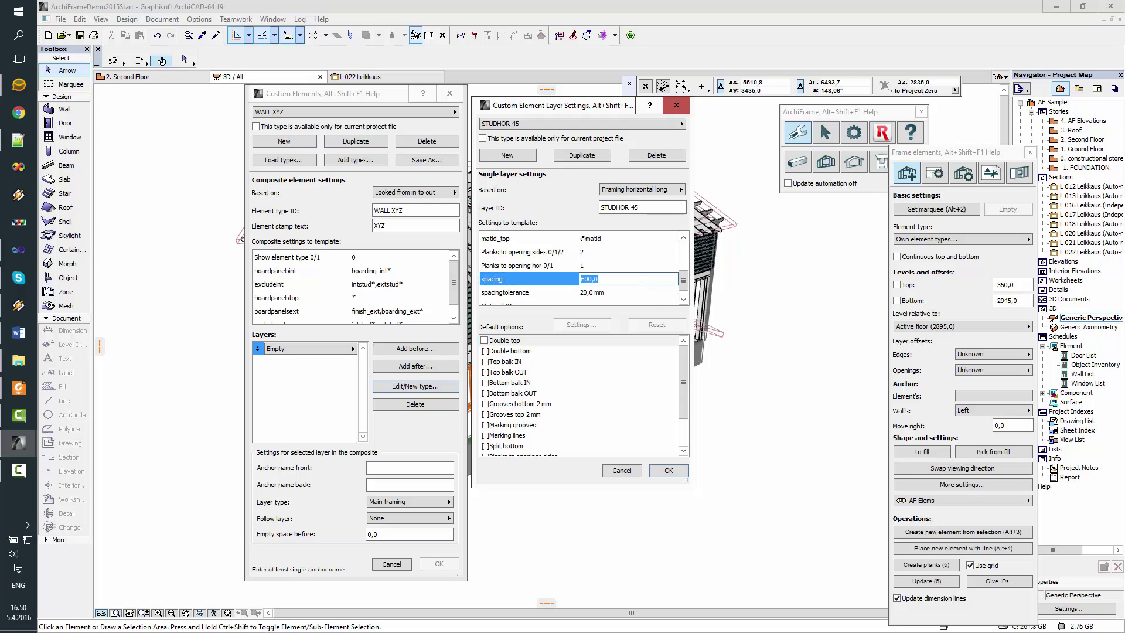
pyautogui.write('450')
pyautogui.click(621, 293)
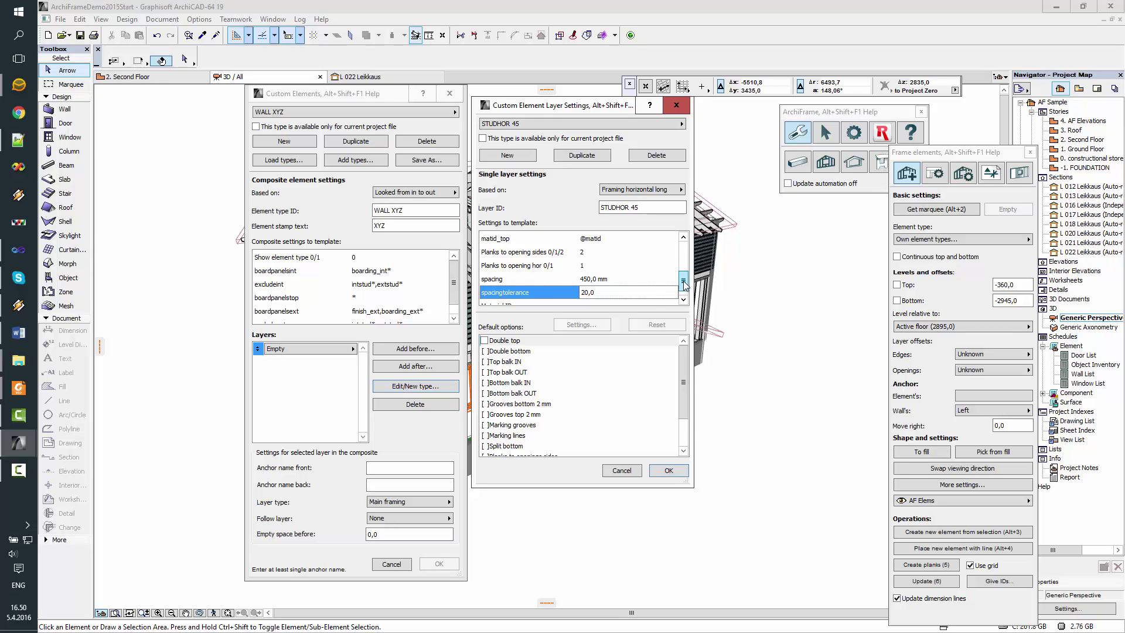
# - Choose 45x45 as the Material ID and confirm the STUDHOR 45 layer settings
pyautogui.moveTo(684, 285); pyautogui.dragTo(684, 289)
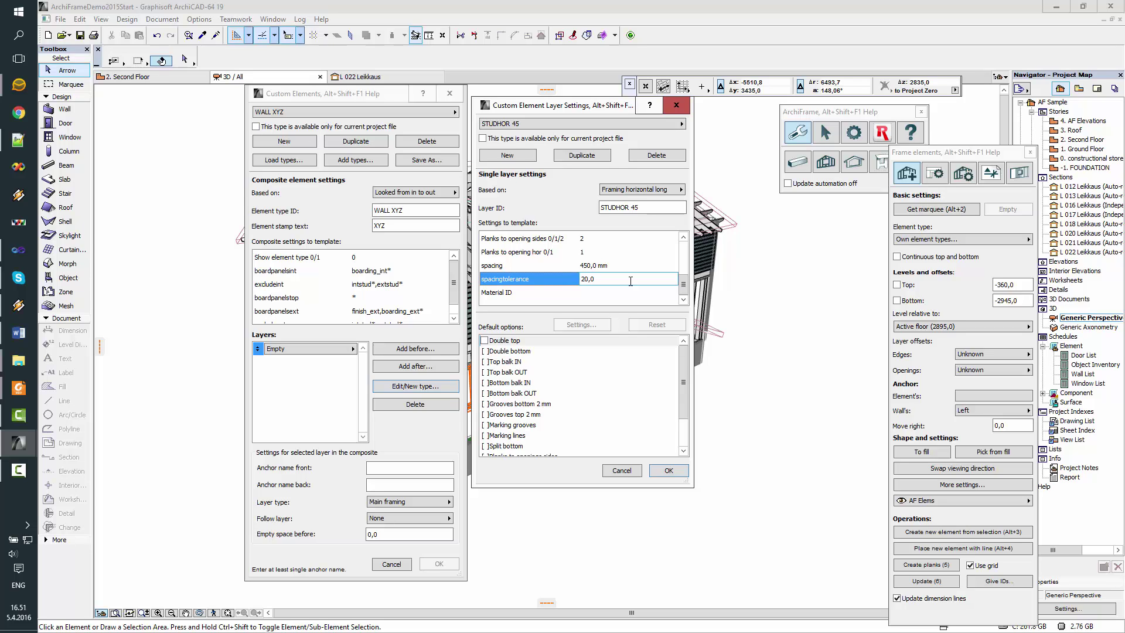
pyautogui.click(614, 292)
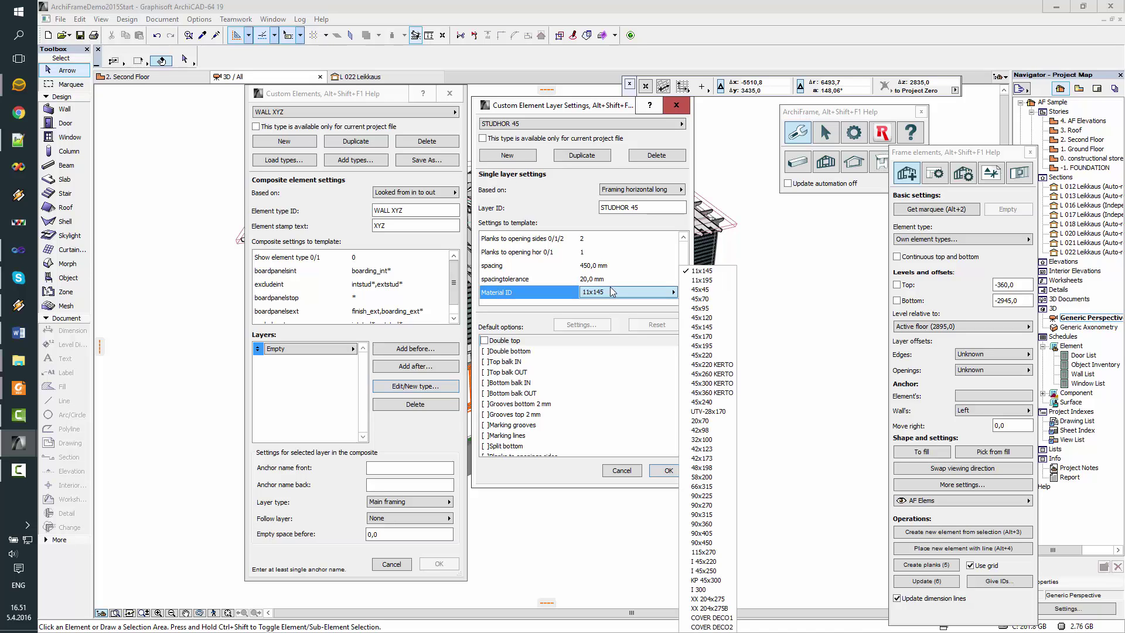
pyautogui.click(703, 291)
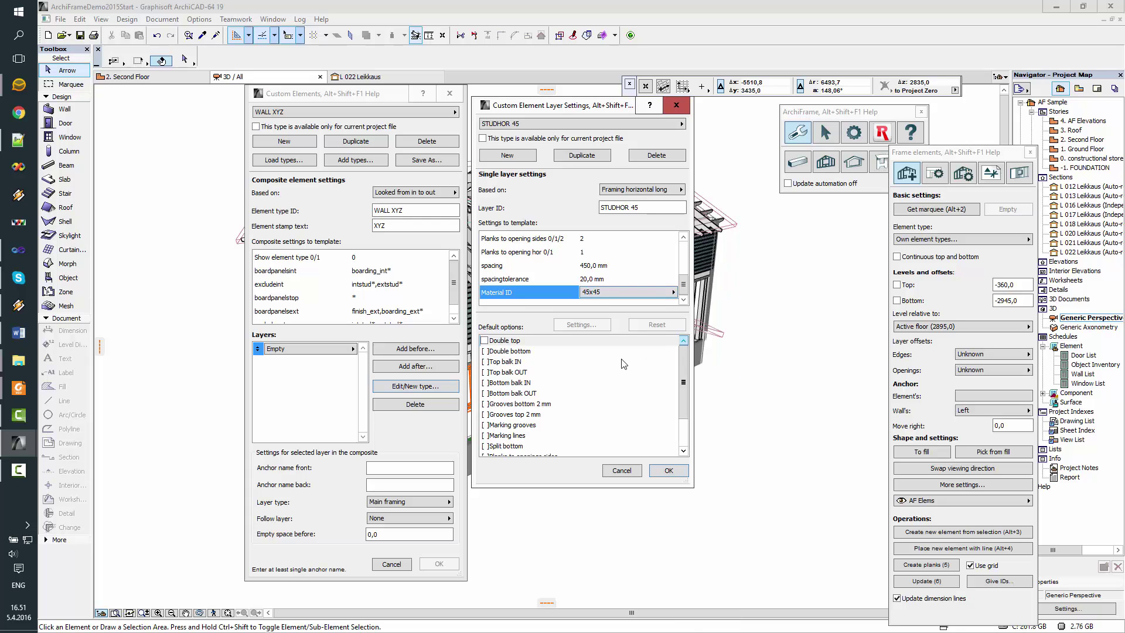
pyautogui.moveTo(685, 358)
pyautogui.mouseDown()
pyautogui.moveTo(690, 388)
pyautogui.moveTo(688, 351)
pyautogui.mouseUp()
pyautogui.click(679, 470)
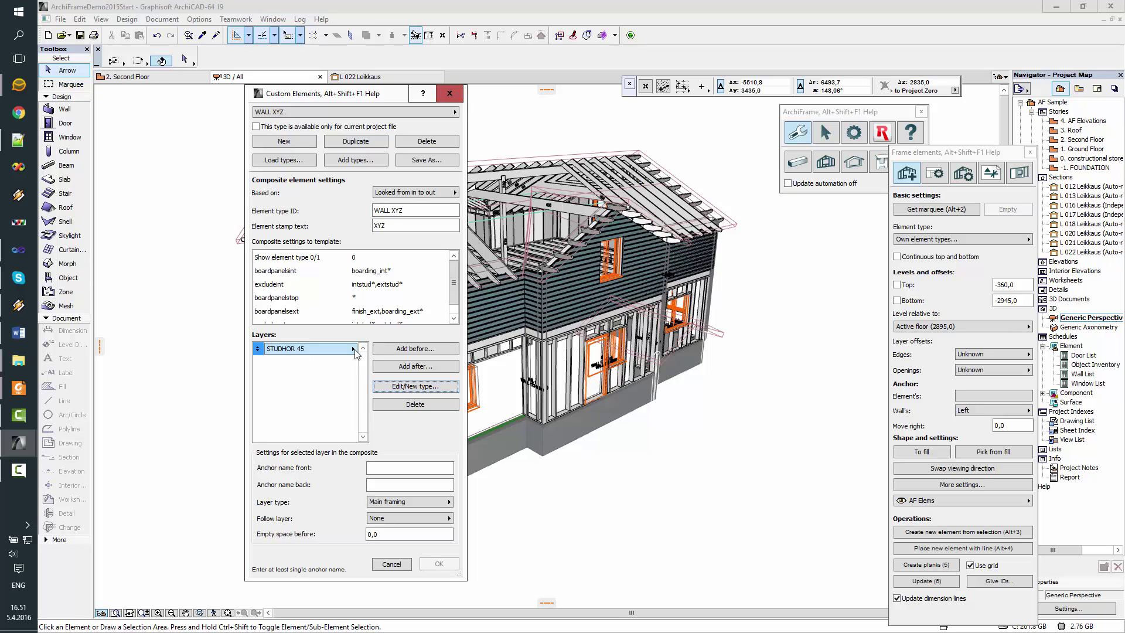
# - Add a second layer and start a new Framing-based layer type with ID 45x195
pyautogui.click(411, 367)
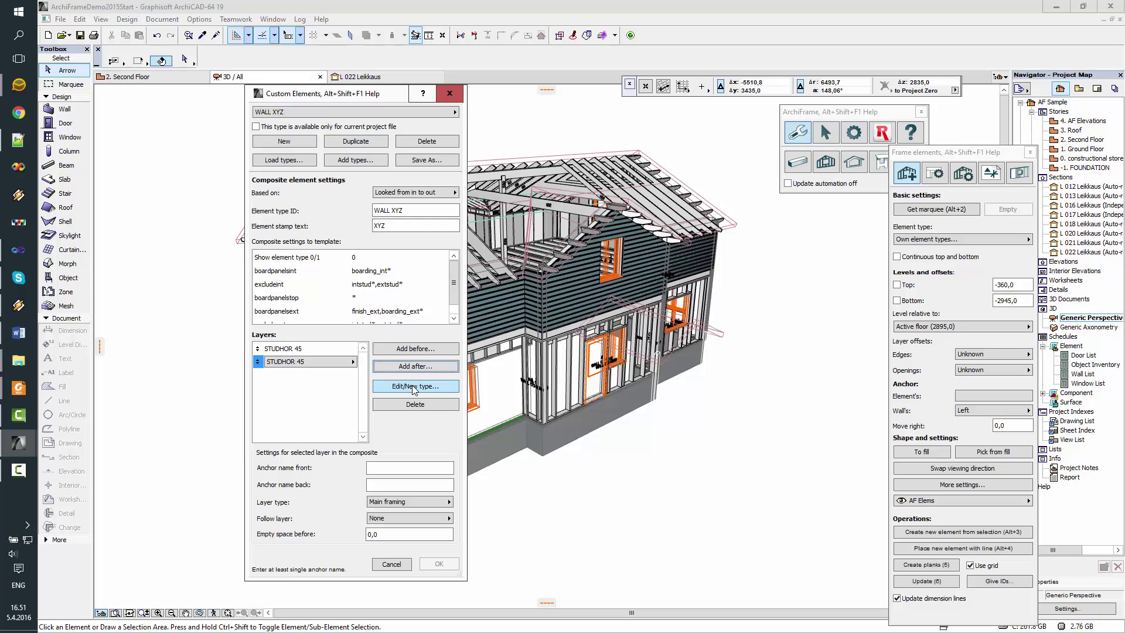
pyautogui.click(414, 387)
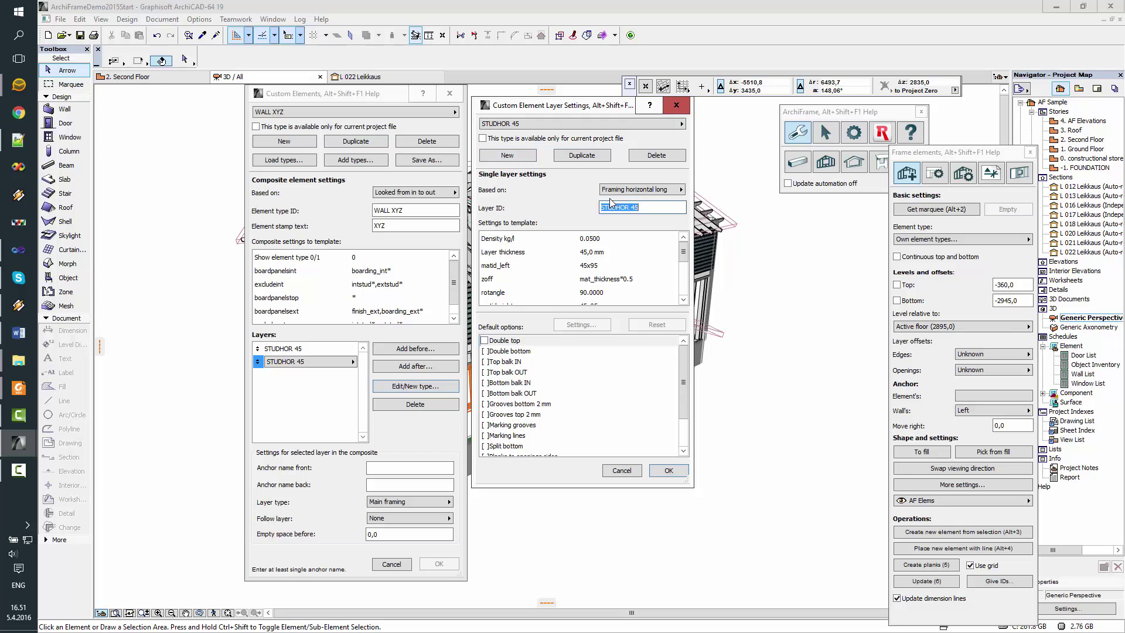
pyautogui.click(518, 163)
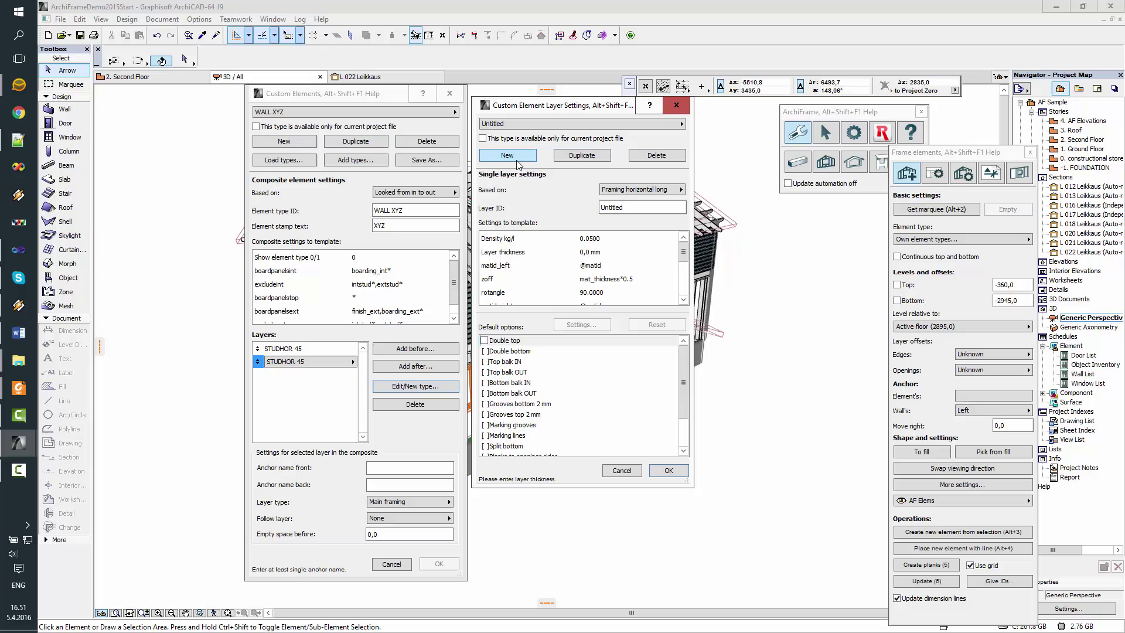
pyautogui.click(665, 191)
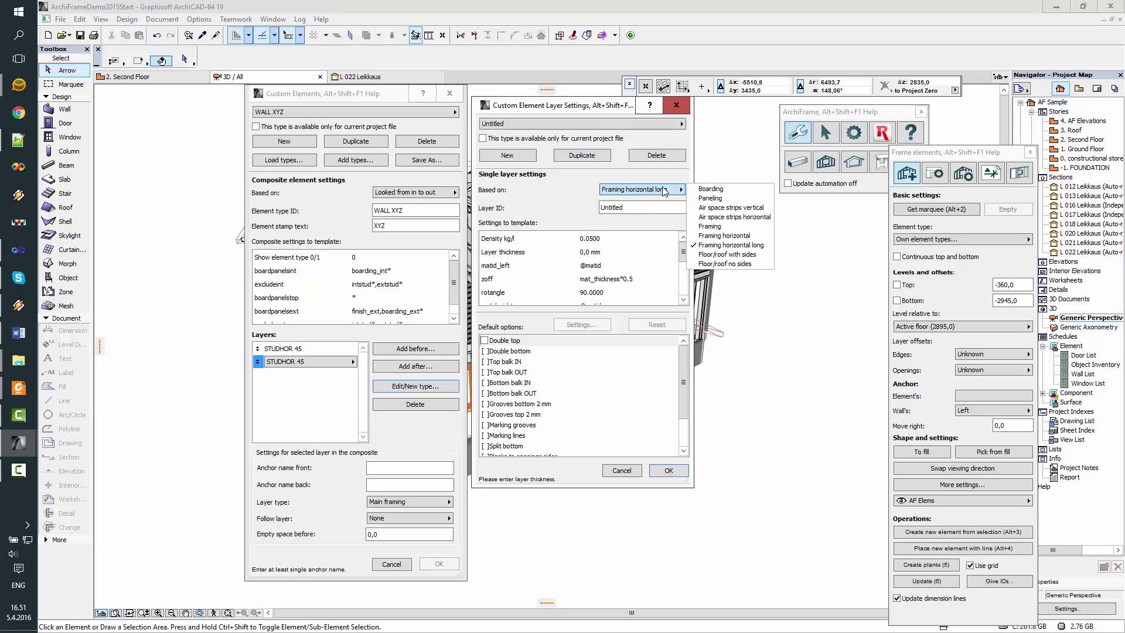
pyautogui.click(723, 227)
pyautogui.doubleClick(620, 204)
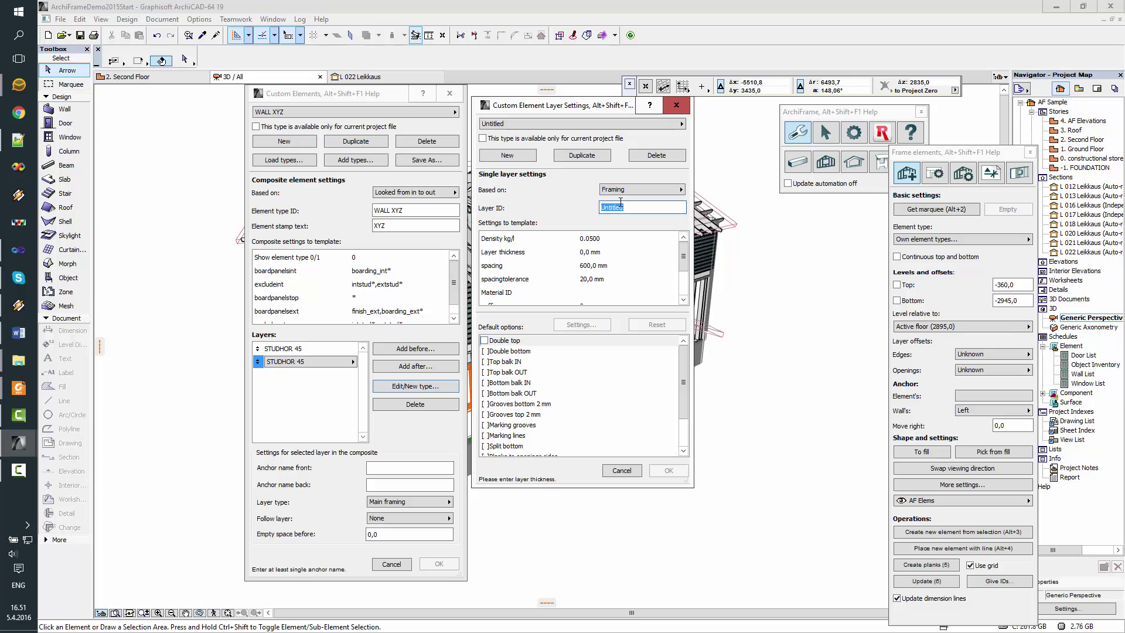
pyautogui.write('45x195')
# - Set the 45x195 layer thickness to 45 and its Material ID to 45x195
pyautogui.click(611, 253)
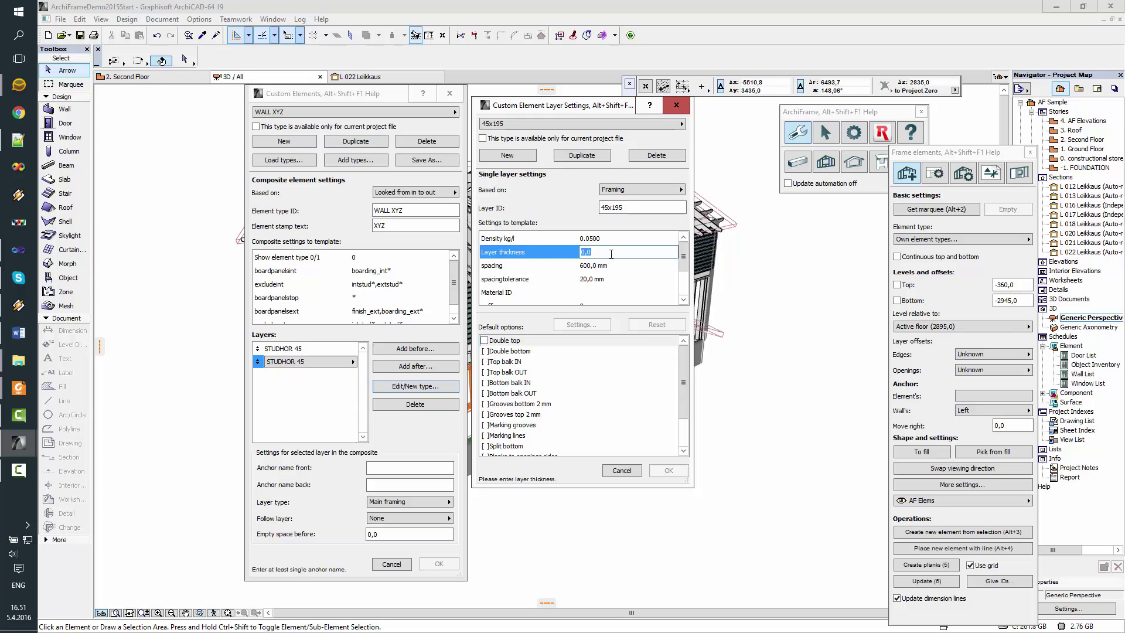
pyautogui.write('45')
pyautogui.click(616, 269)
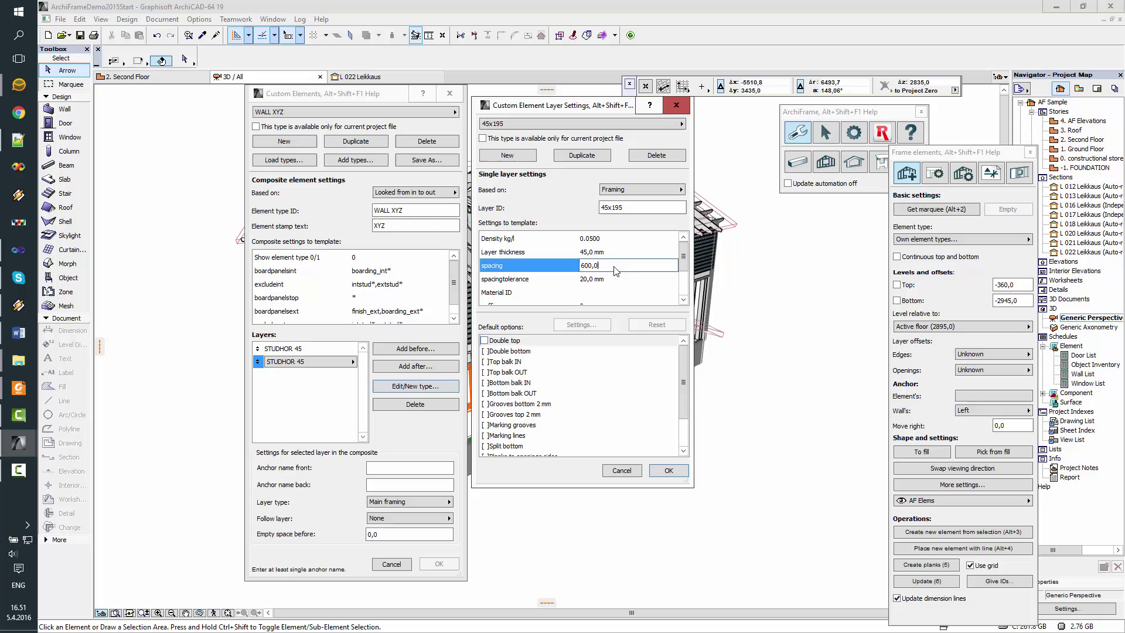
pyautogui.scroll(-2, 672, 273)
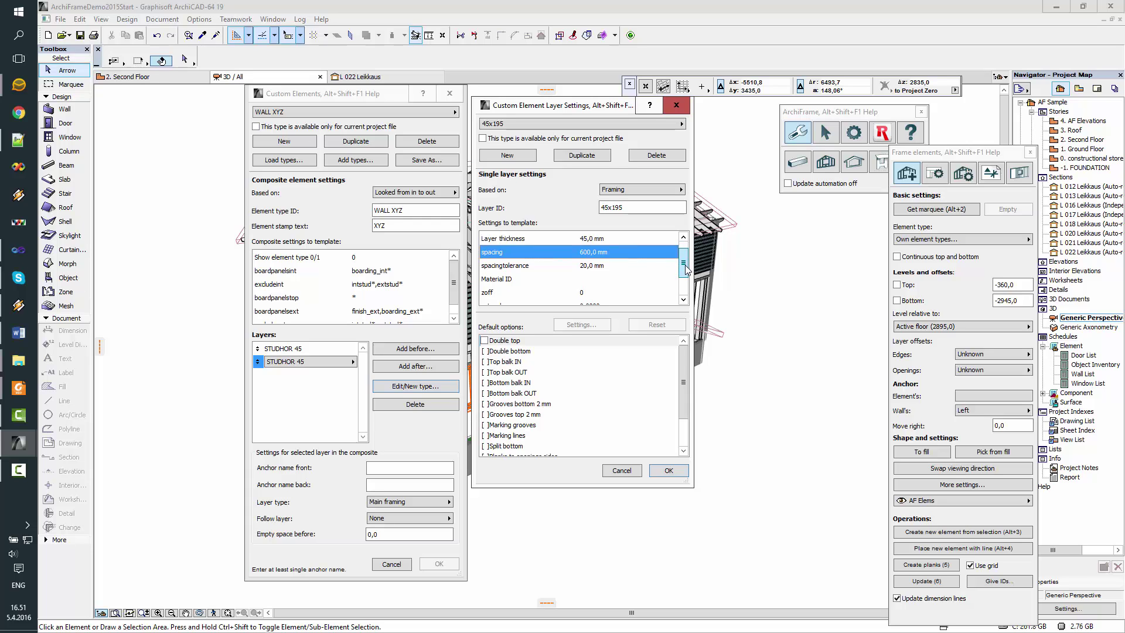
pyautogui.click(647, 267)
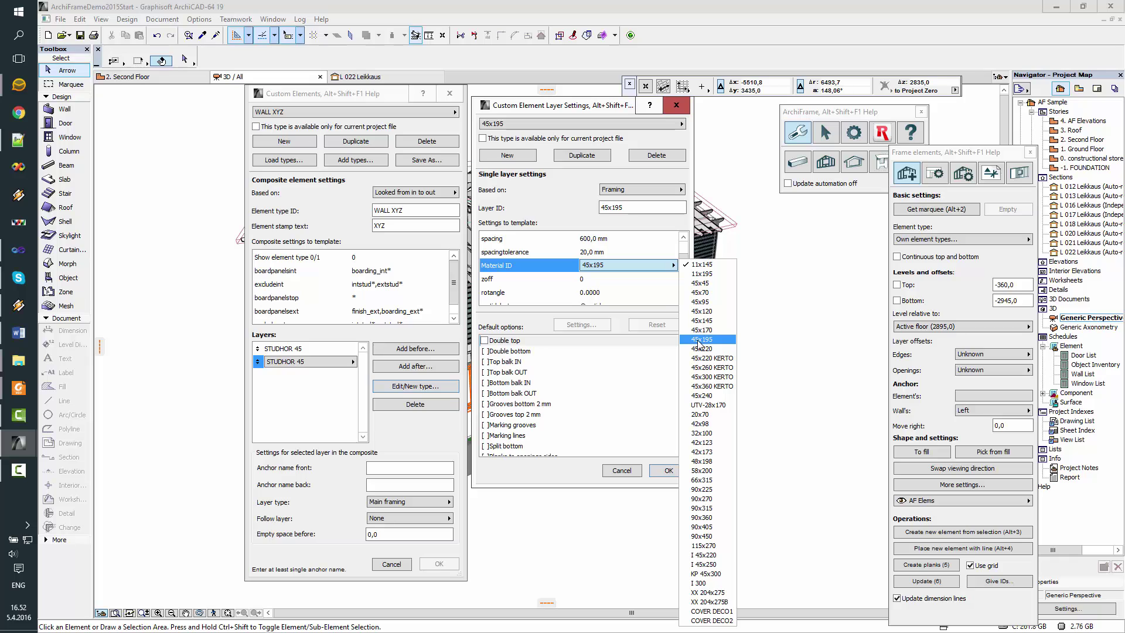
pyautogui.click(699, 340)
# - Keep zoff at 0 and enable the Double bottom default option
pyautogui.click(623, 280)
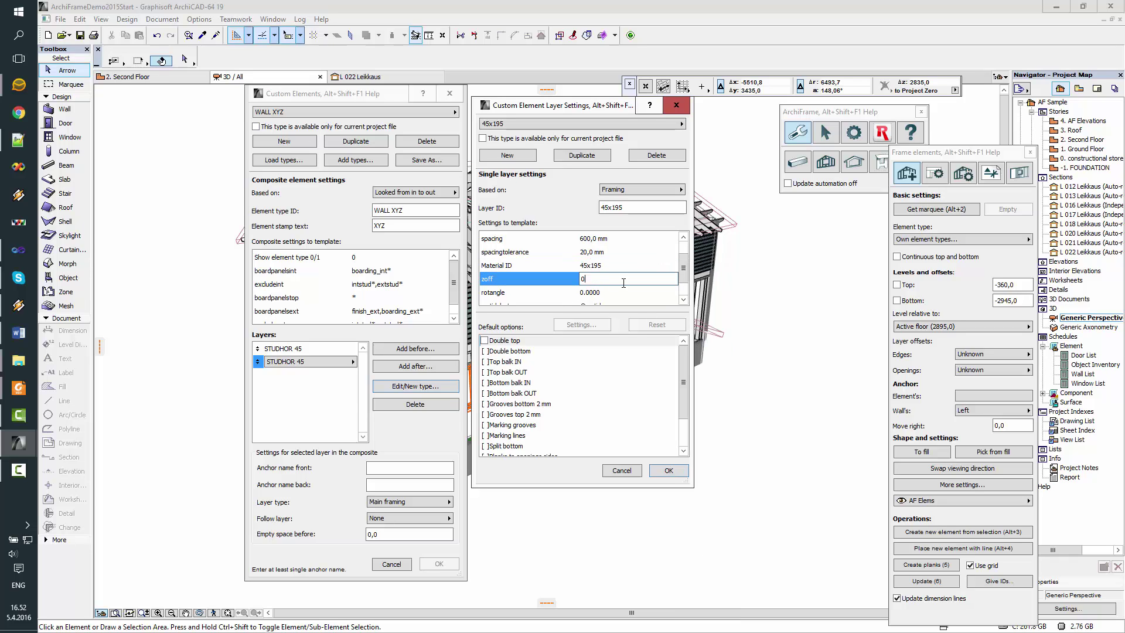
pyautogui.moveTo(683, 268); pyautogui.dragTo(691, 286)
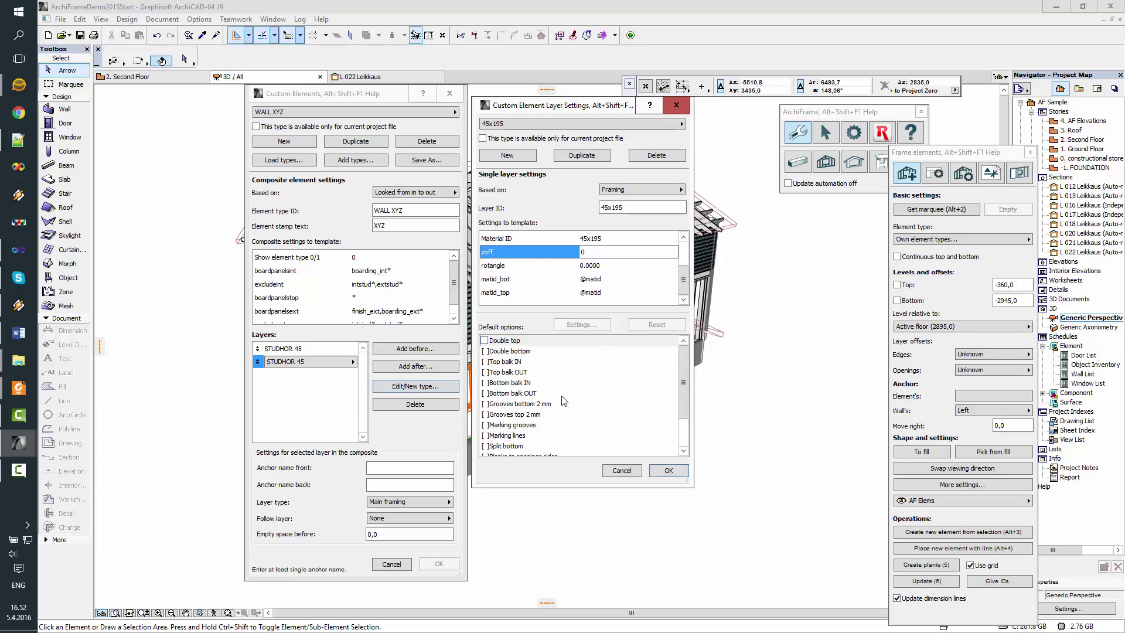
pyautogui.click(502, 351)
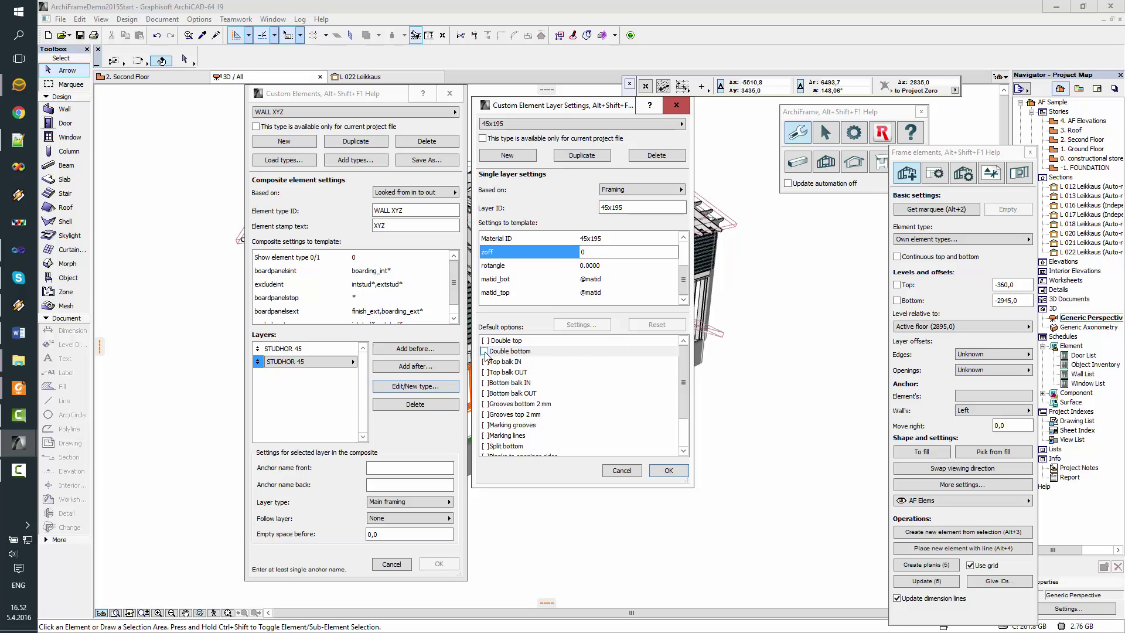
pyautogui.click(485, 352)
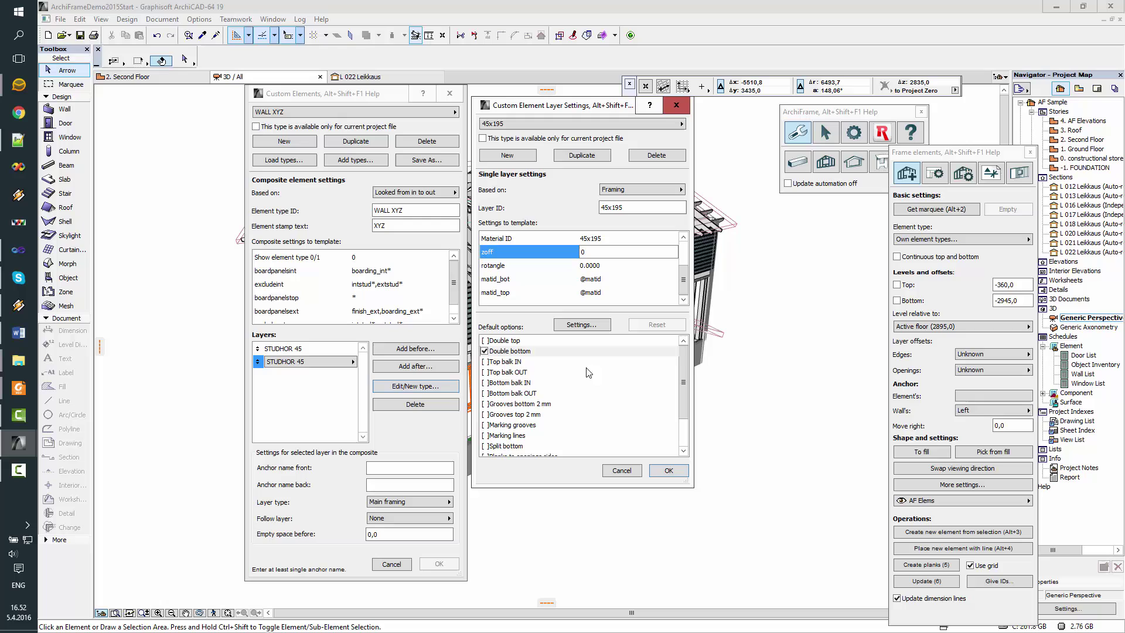
# - Choose 45x45 for the original bottom plank and 11x195 for the double plank
pyautogui.click(594, 327)
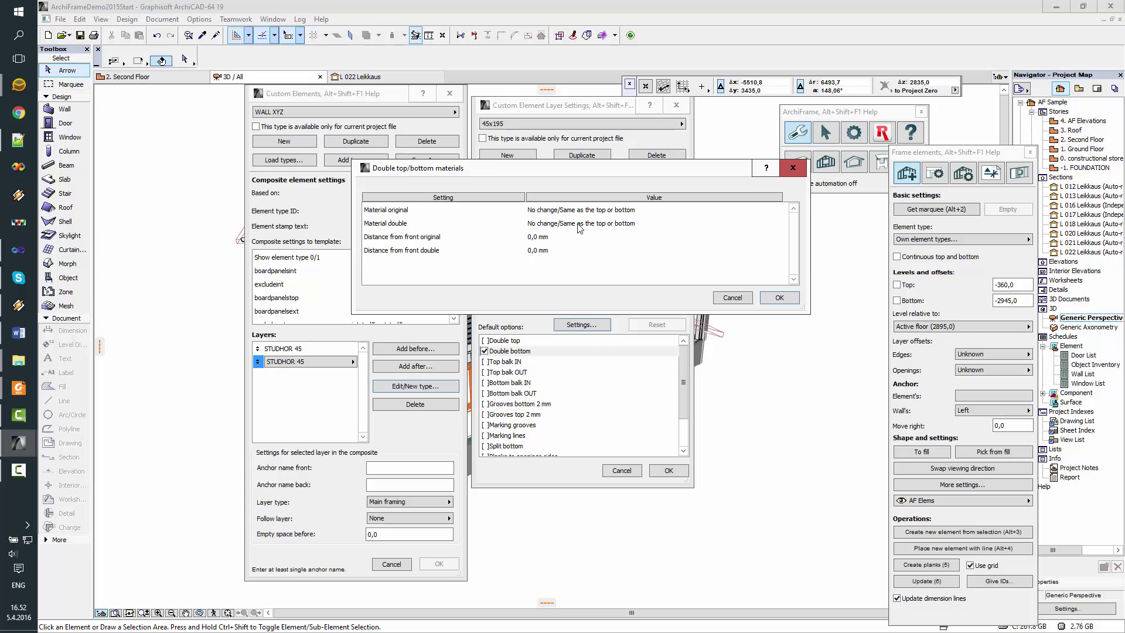
pyautogui.click(607, 212)
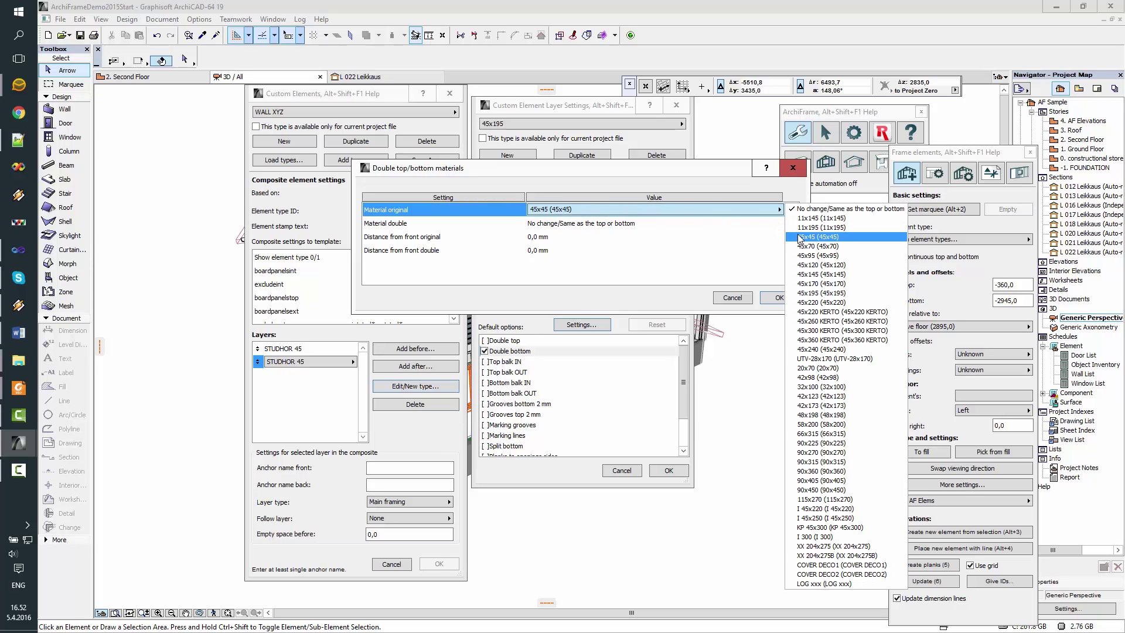
pyautogui.click(800, 237)
pyautogui.click(588, 226)
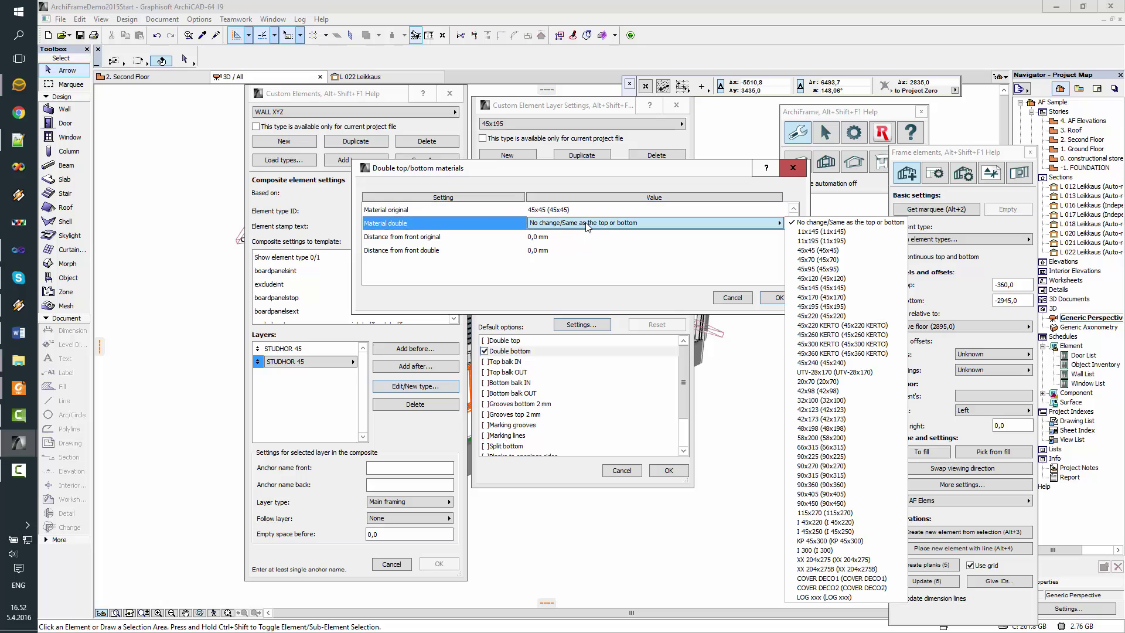
pyautogui.click(806, 240)
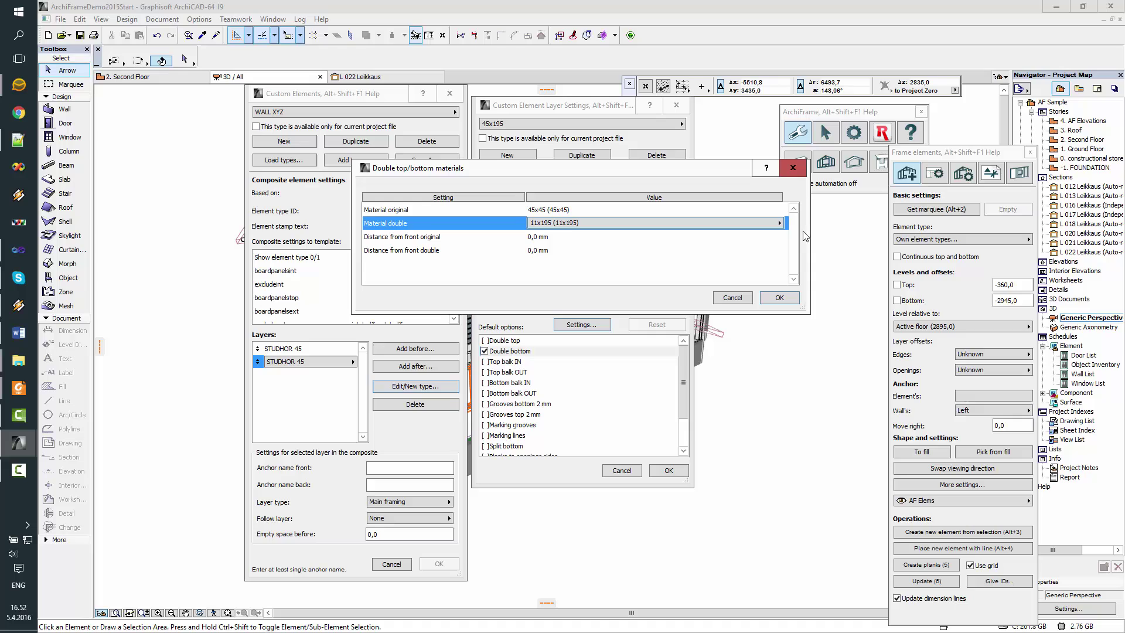
# - Place the original plank 150 mm from the front and confirm the double materials
pyautogui.click(554, 237)
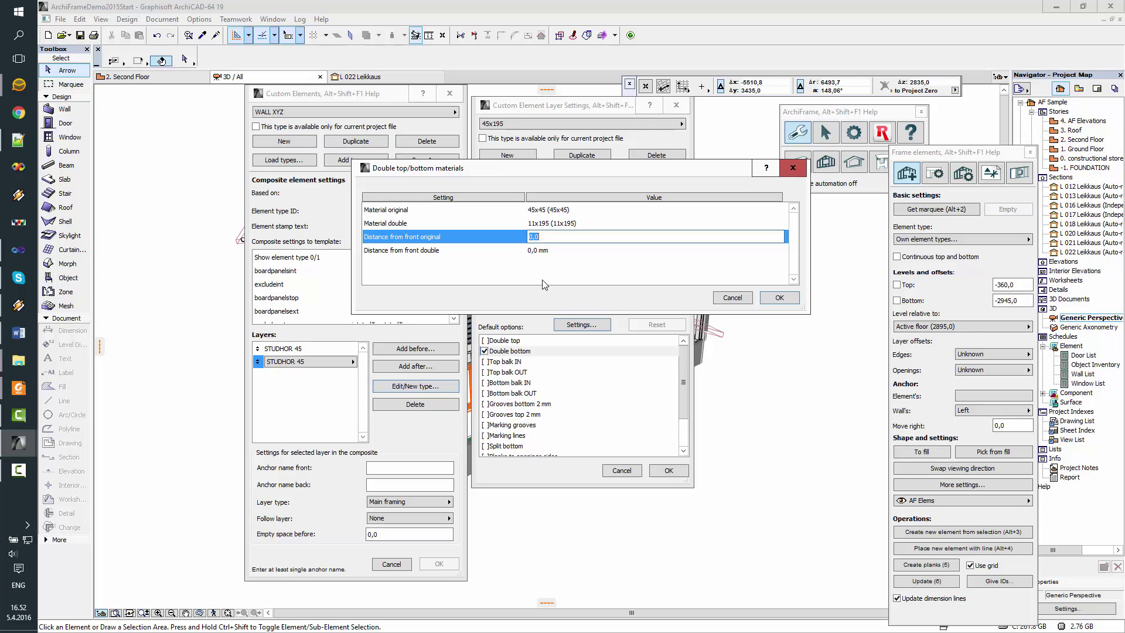
pyautogui.write('150')
pyautogui.click(568, 210)
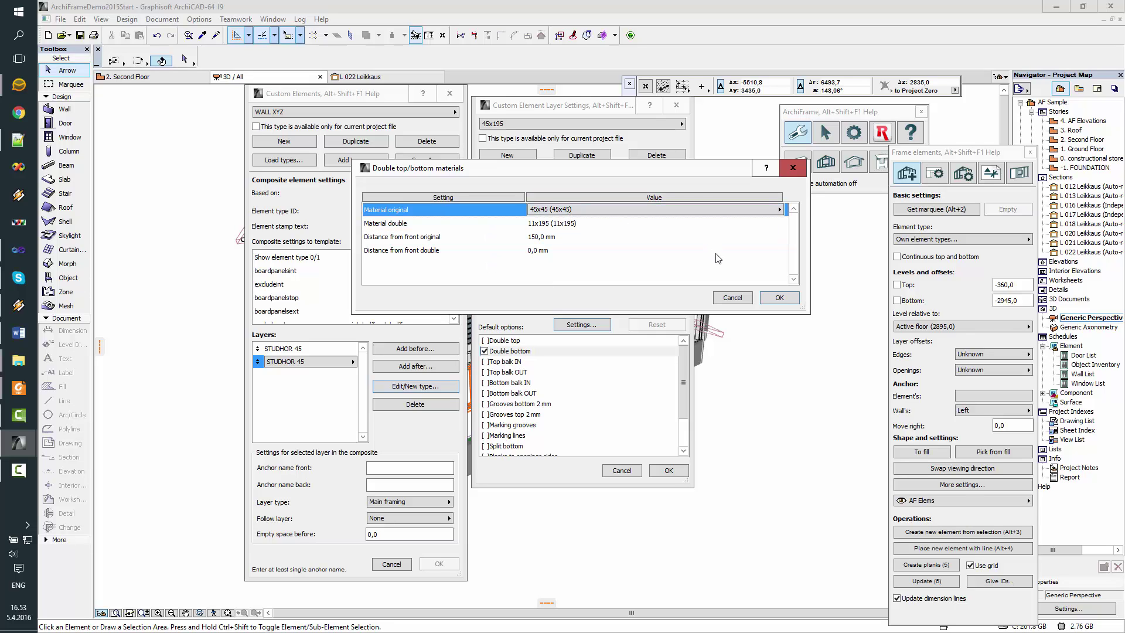
pyautogui.click(779, 297)
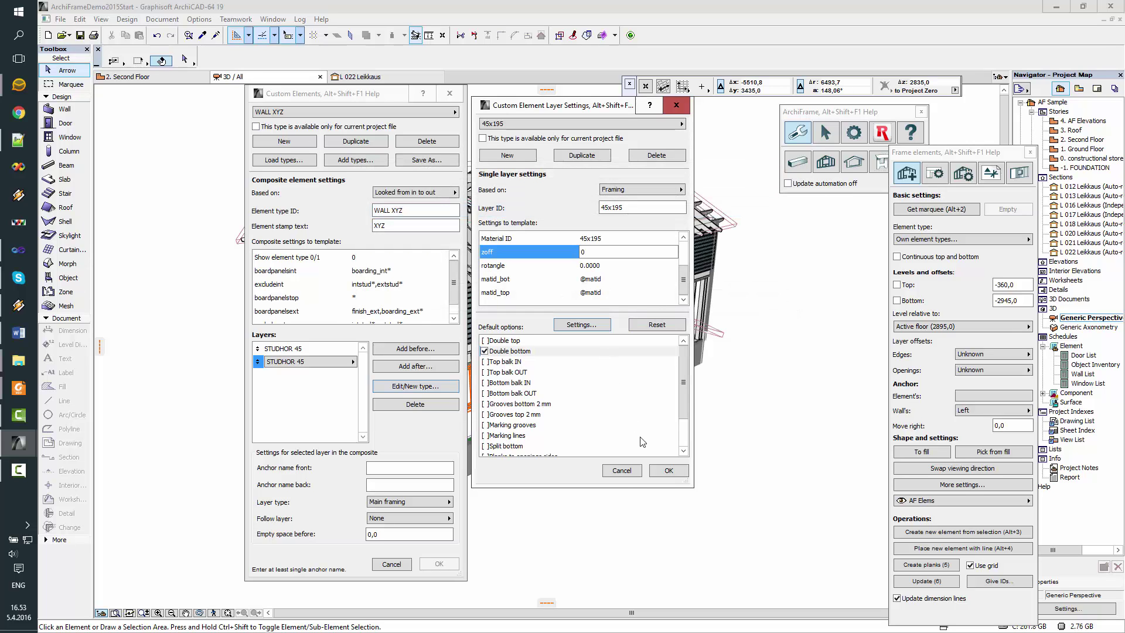
# - Confirm the 45x195 layer, then make STUDHOR 45 interior studding with front anchor 'Studding int'
pyautogui.click(668, 470)
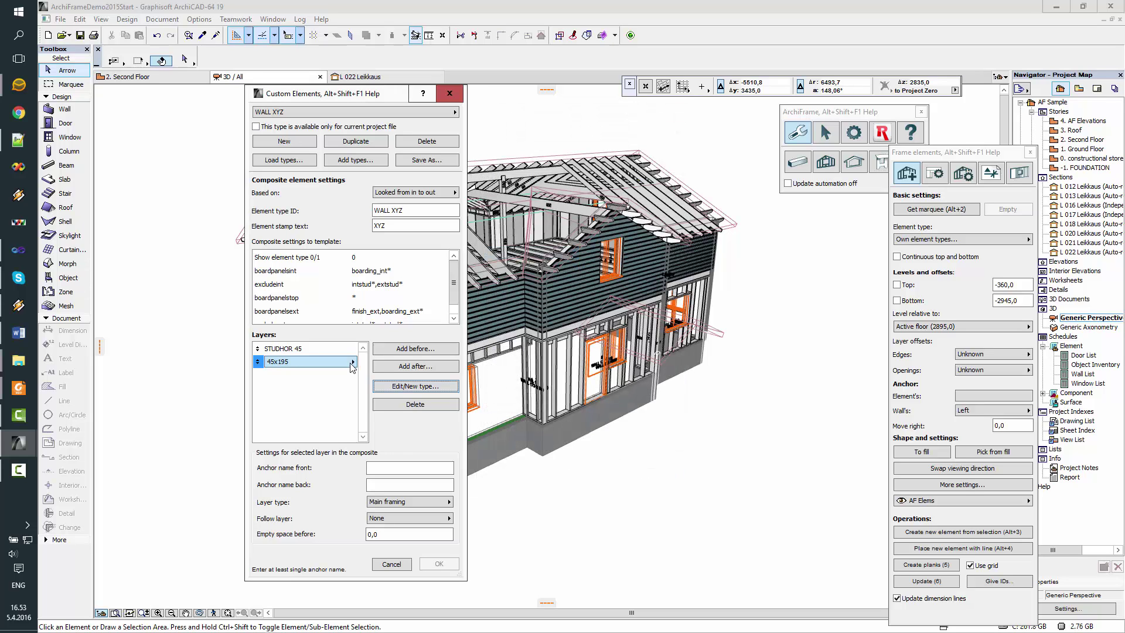
pyautogui.click(410, 504)
pyautogui.click(410, 504)
pyautogui.click(315, 350)
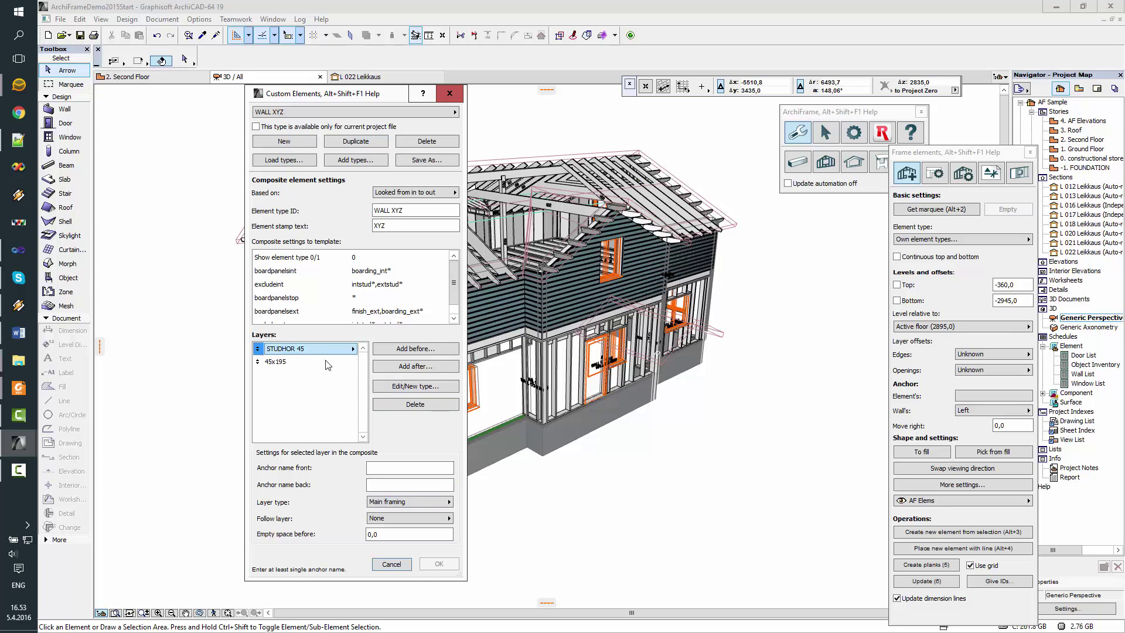
pyautogui.click(406, 502)
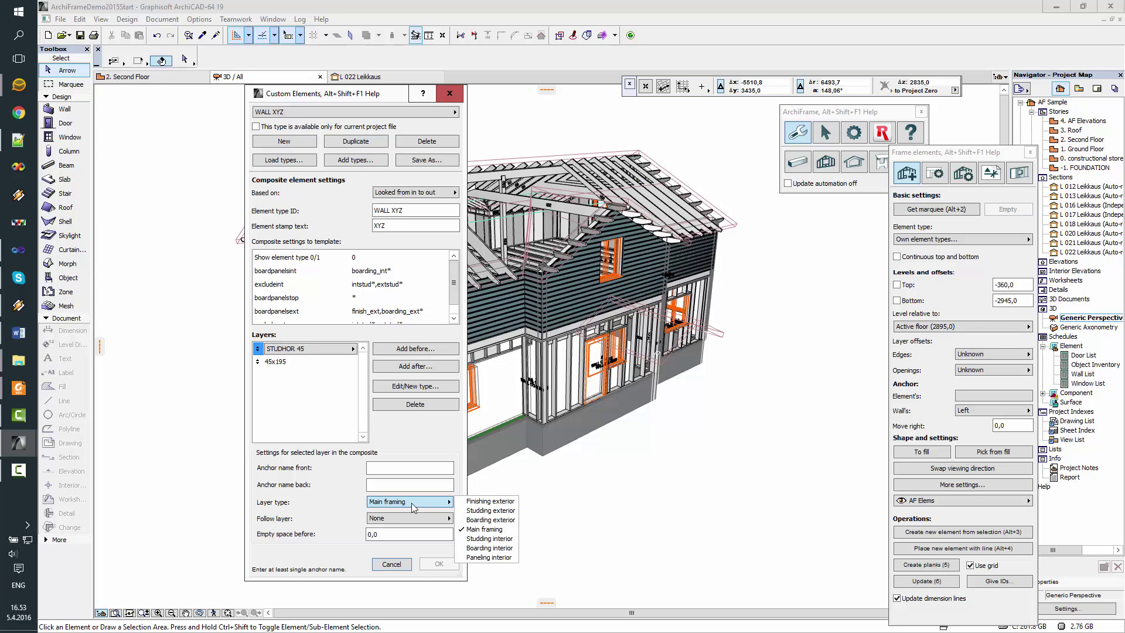
pyautogui.click(502, 539)
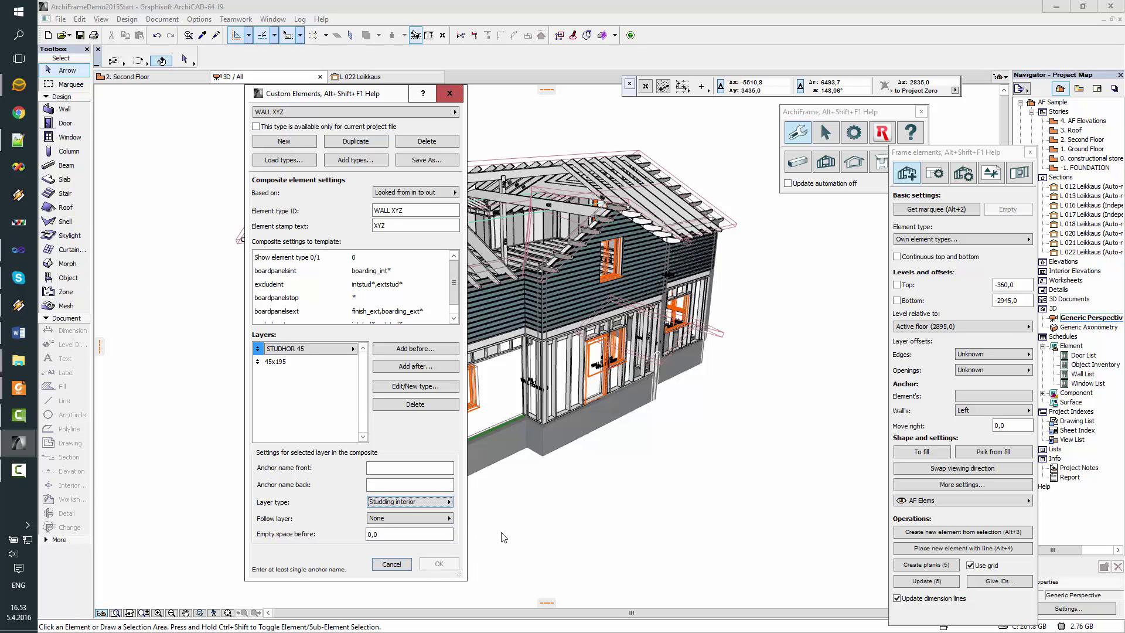
pyautogui.click(412, 469)
pyautogui.write('Studding int')
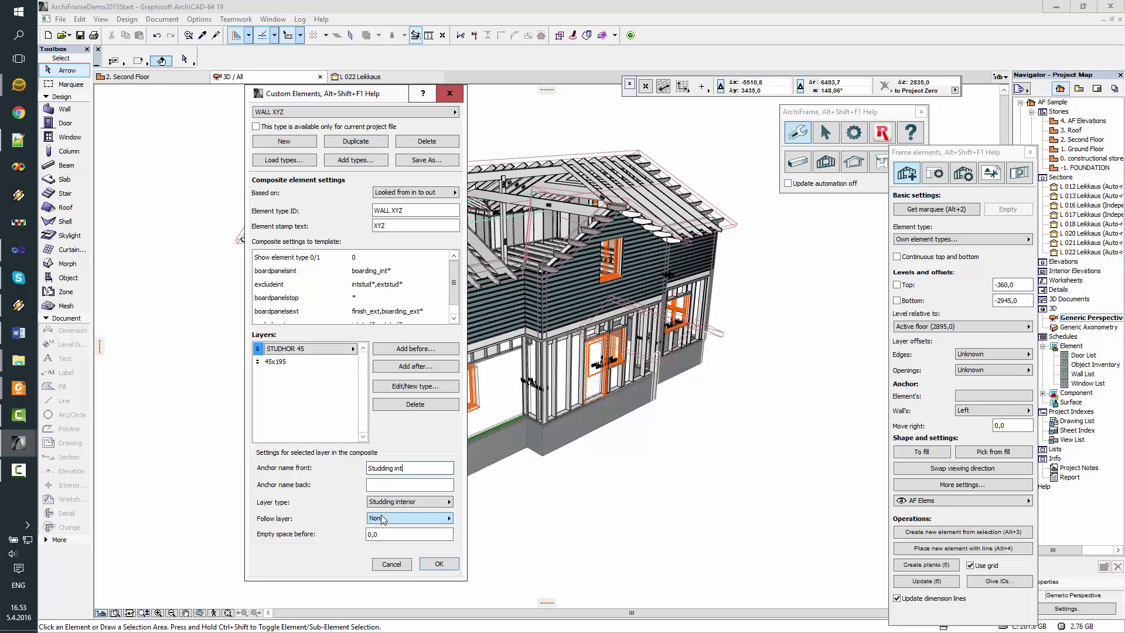
# - Give the 45x195 layer the front anchor 'Framing int'
pyautogui.click(285, 362)
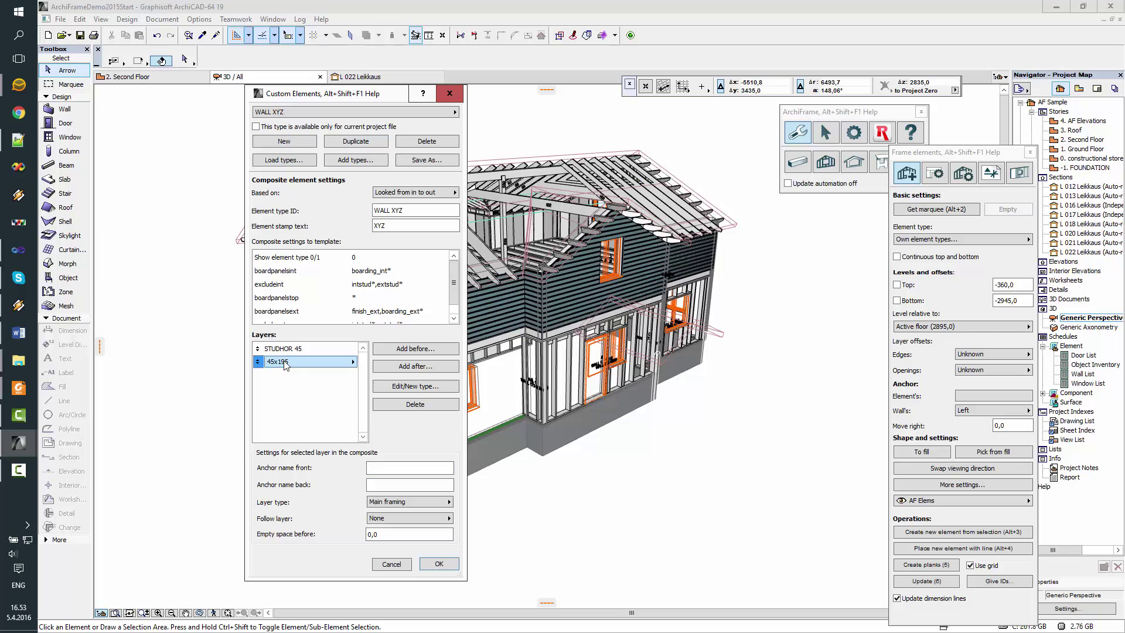
pyautogui.click(396, 466)
pyautogui.write('Framing int')
# - Confirm the WALL XYZ type and open the 1. Ground Floor plan from the selected window
pyautogui.click(436, 564)
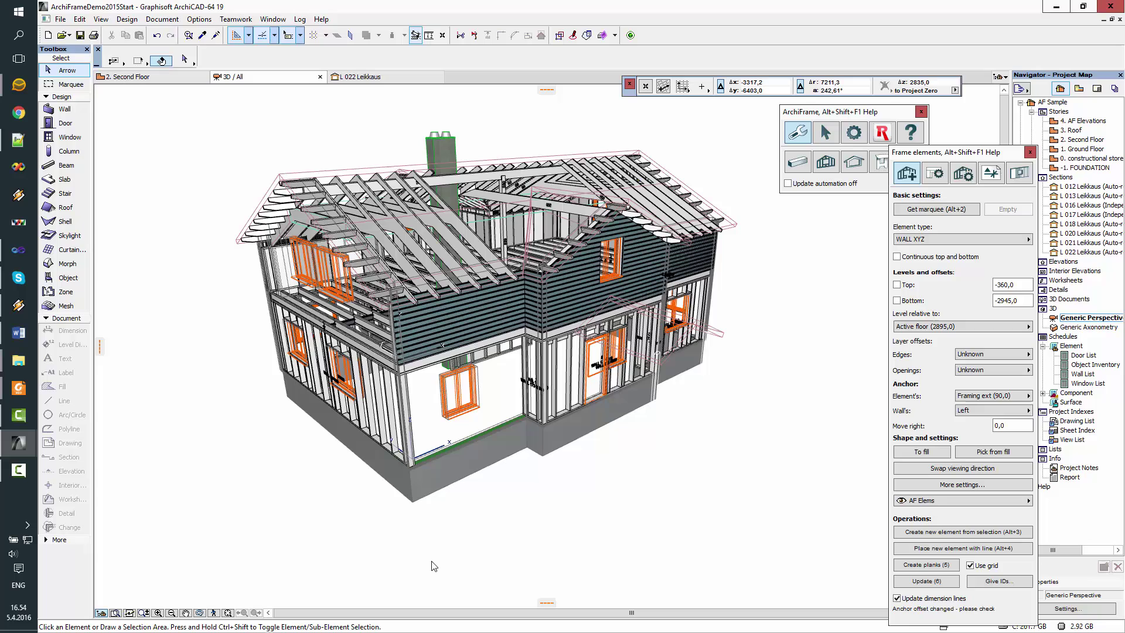
pyautogui.click(449, 426)
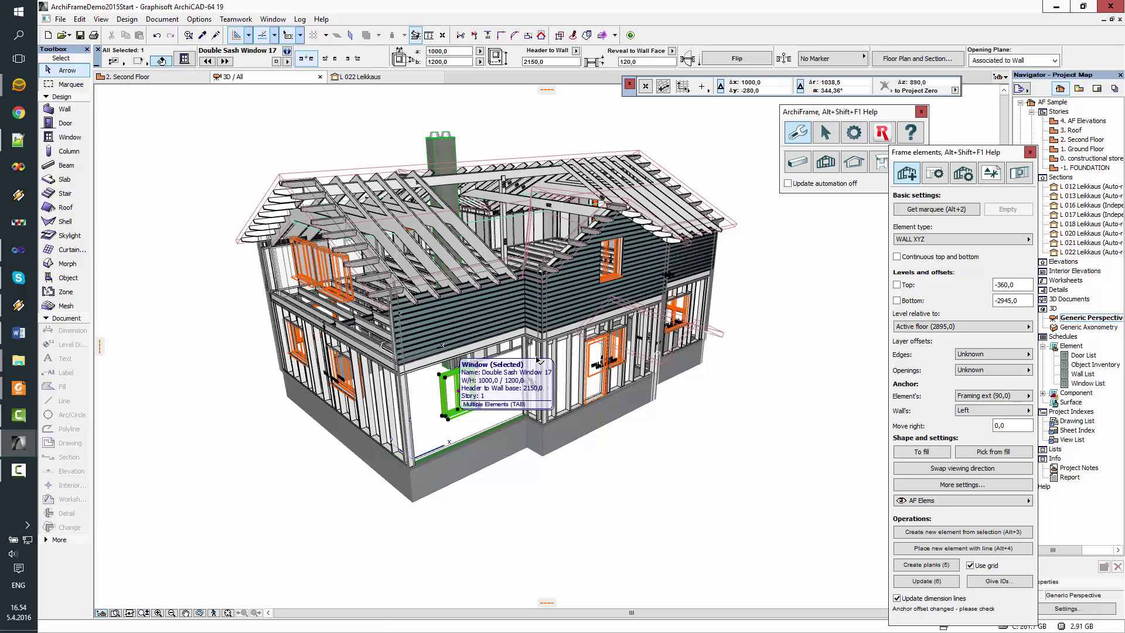
pyautogui.click(825, 132)
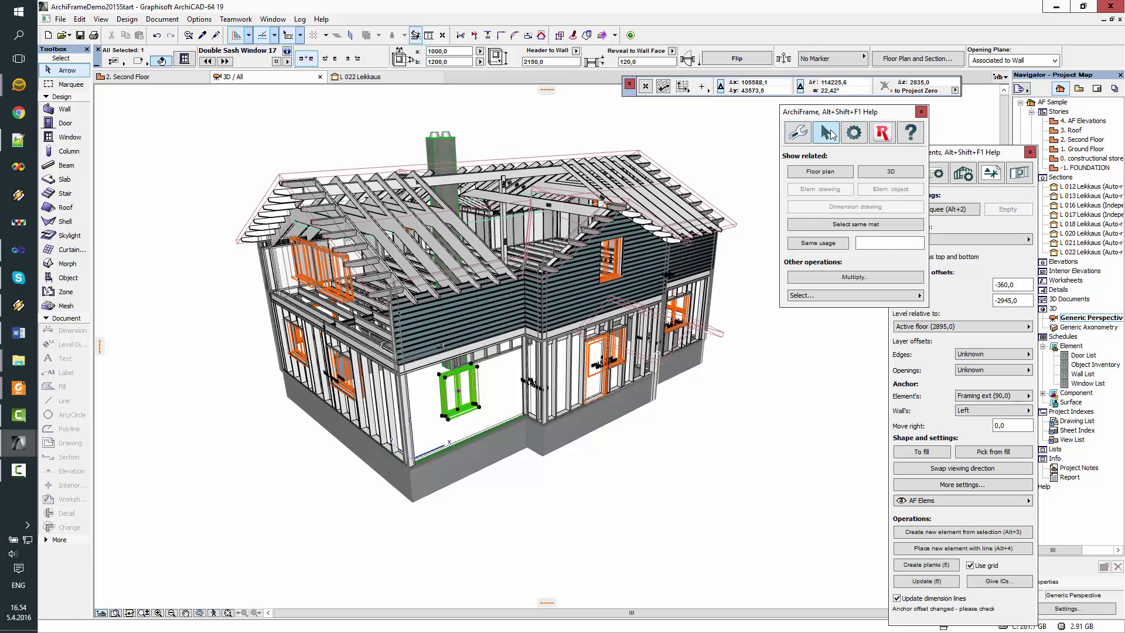
pyautogui.click(830, 172)
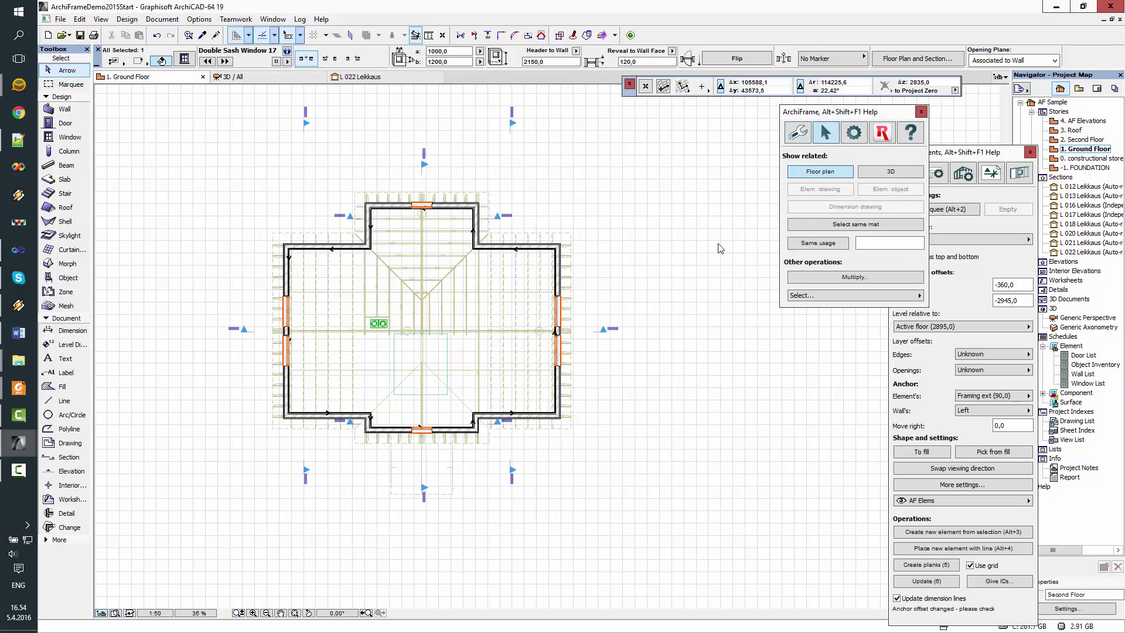
pyautogui.scroll(4, 325, 445)
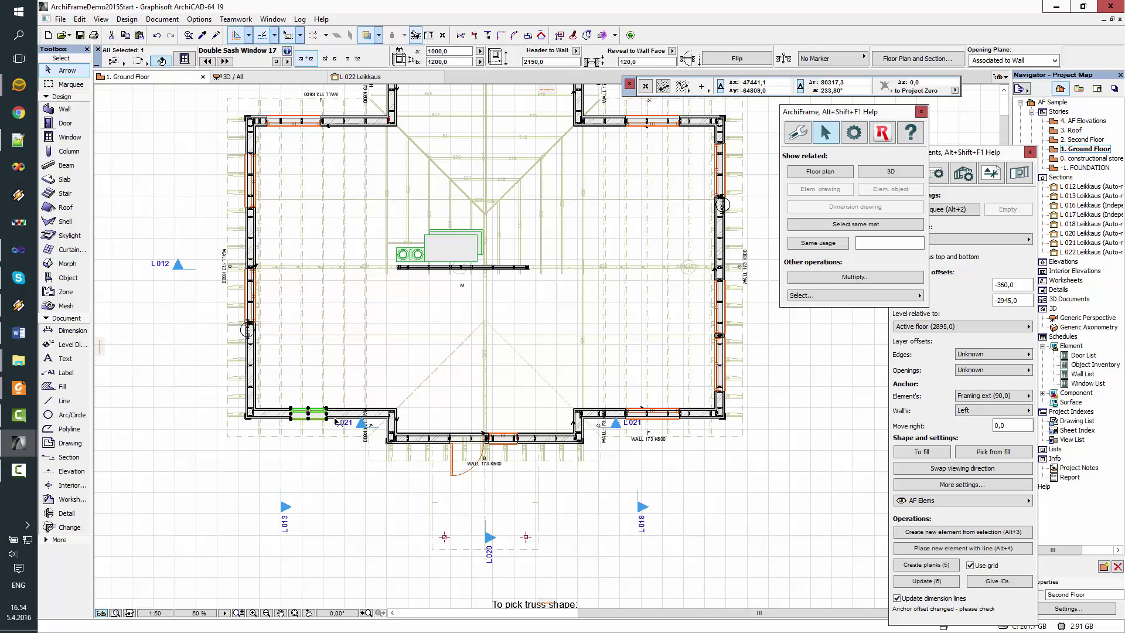
pyautogui.click(380, 363)
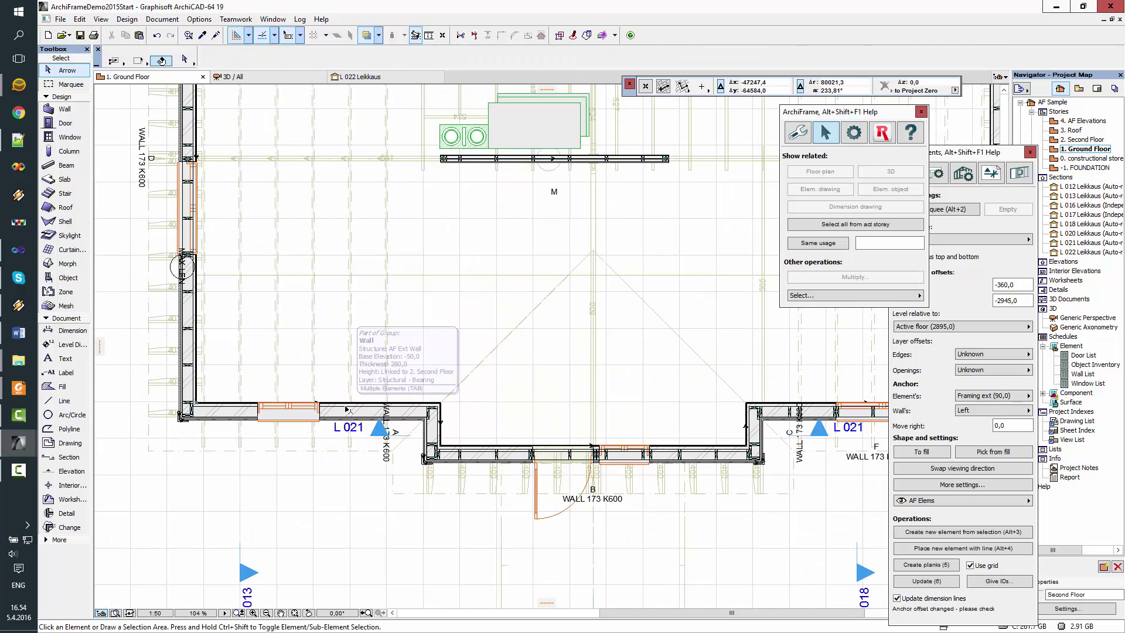
pyautogui.click(961, 153)
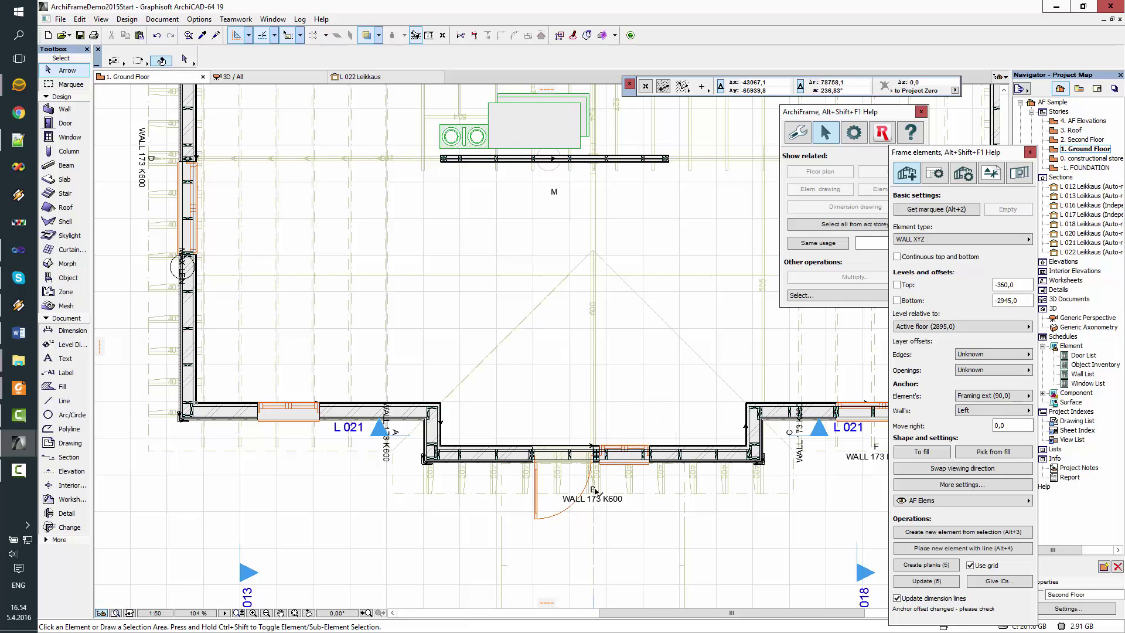
pyautogui.click(600, 454)
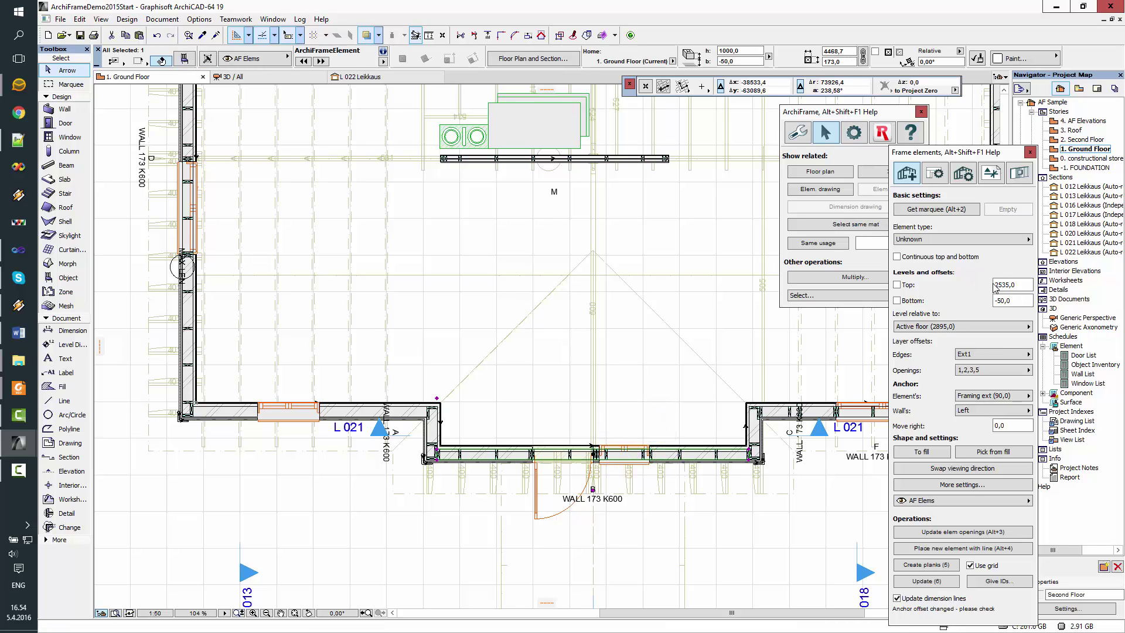
pyautogui.press('Escape')
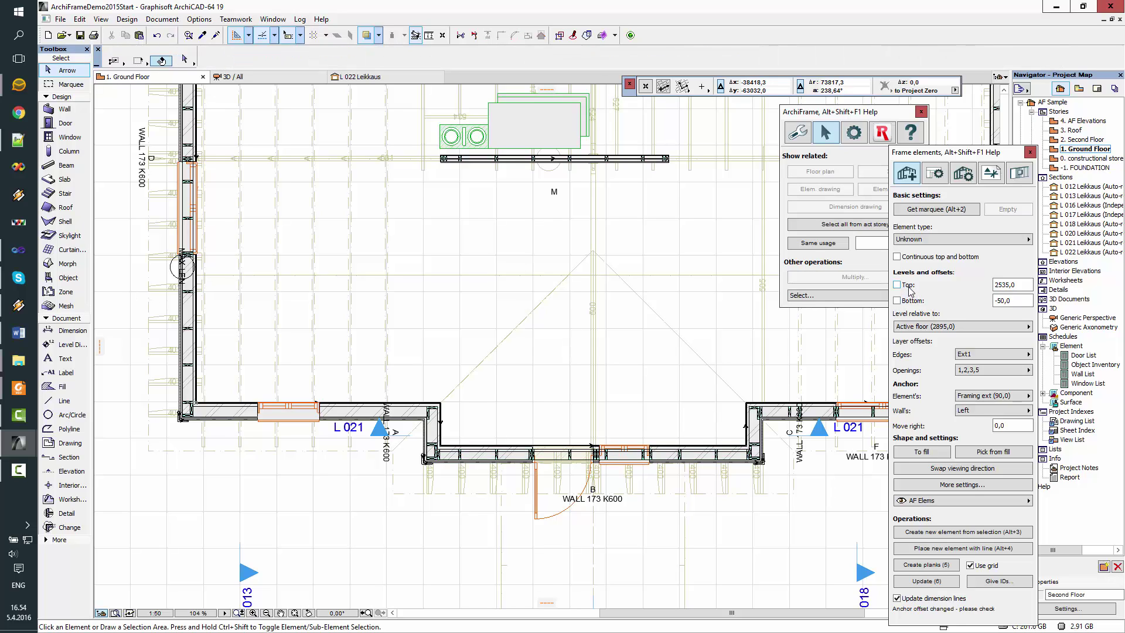
# - Set the framing element type to WALL XYZ, anchored at Framing int
pyautogui.click(943, 241)
pyautogui.click(857, 248)
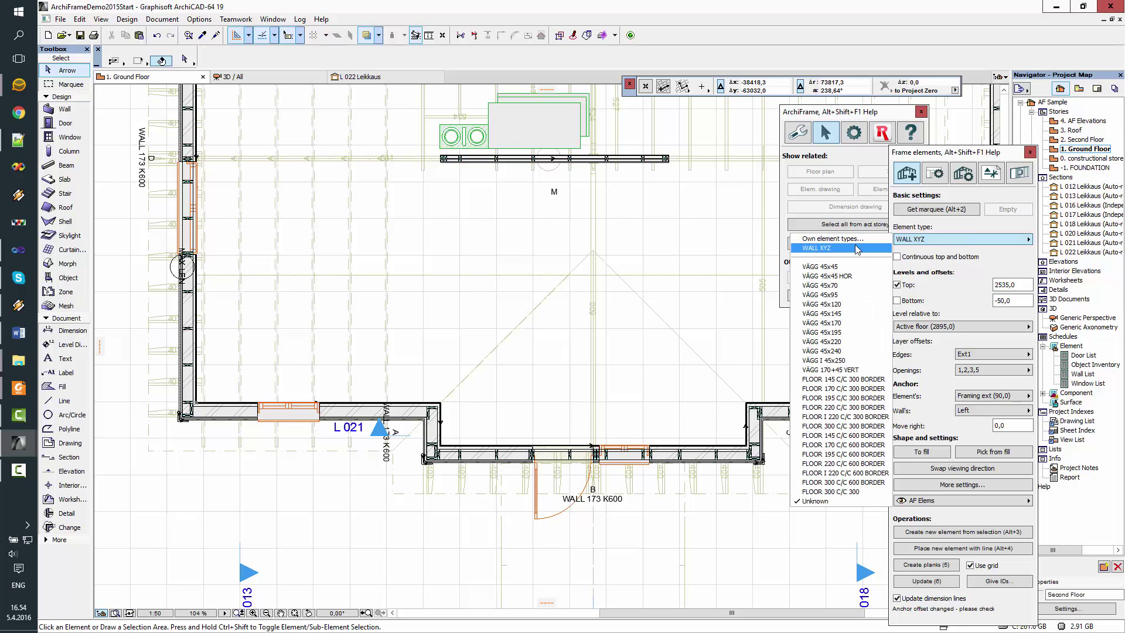
pyautogui.click(857, 249)
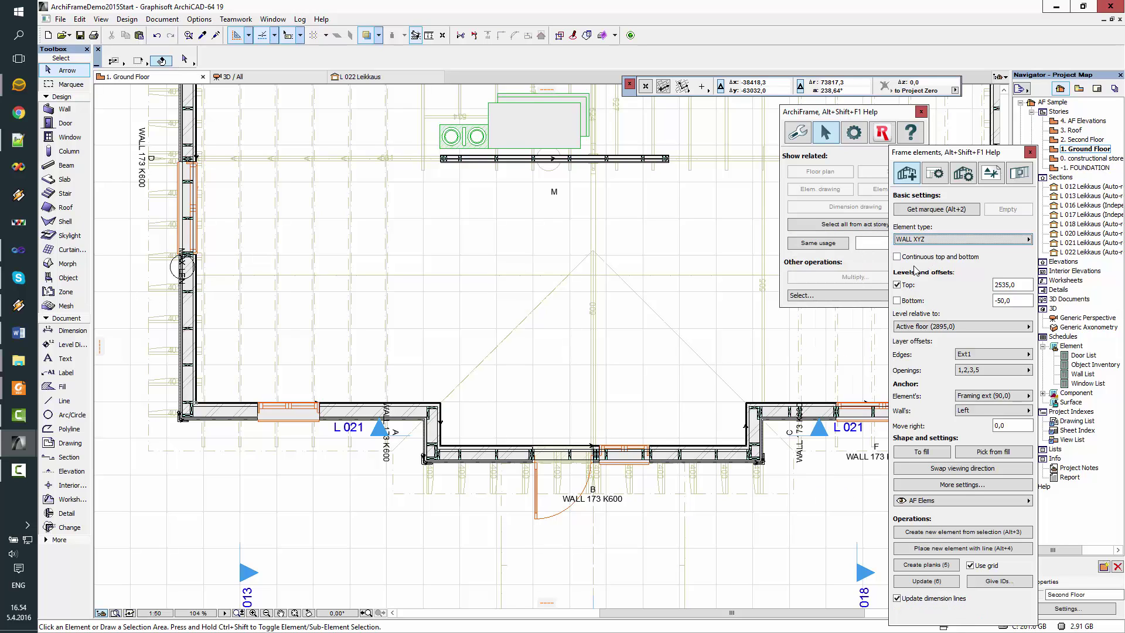
pyautogui.click(999, 397)
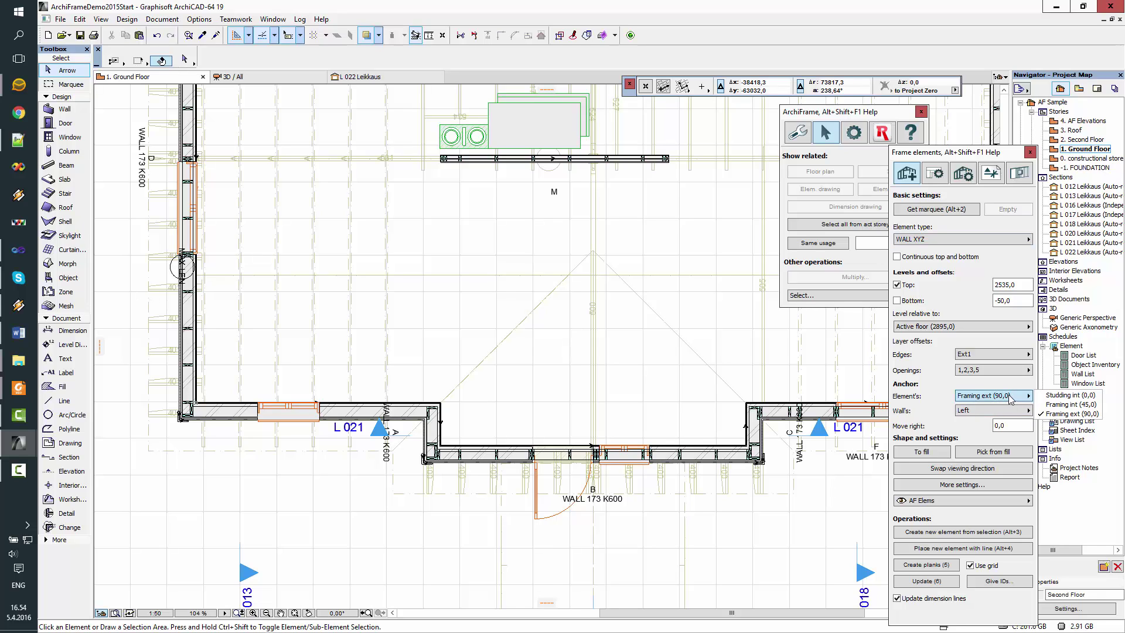
pyautogui.click(1089, 405)
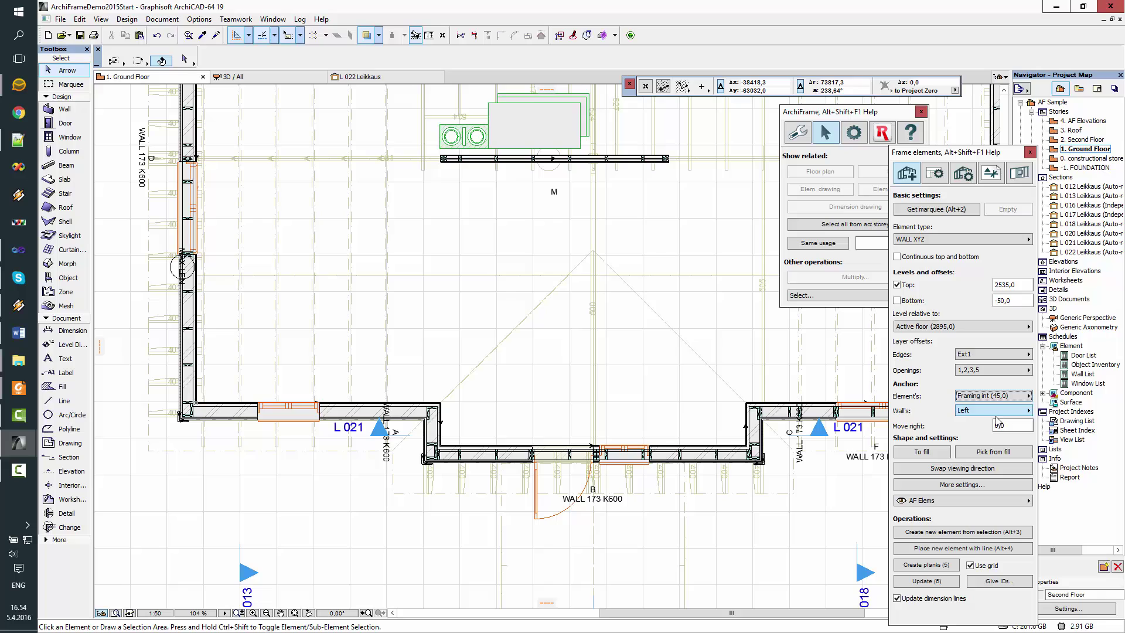
# - Show the element's elevations in 4 AF Elevations and set roof raising to 0,0
pyautogui.click(978, 485)
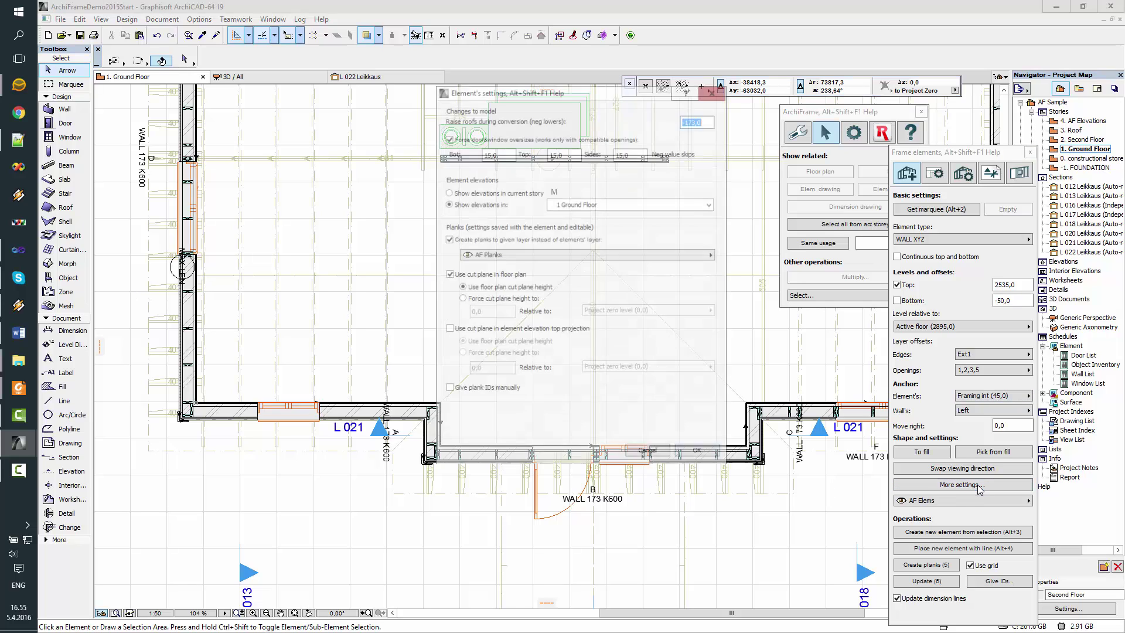
pyautogui.click(655, 203)
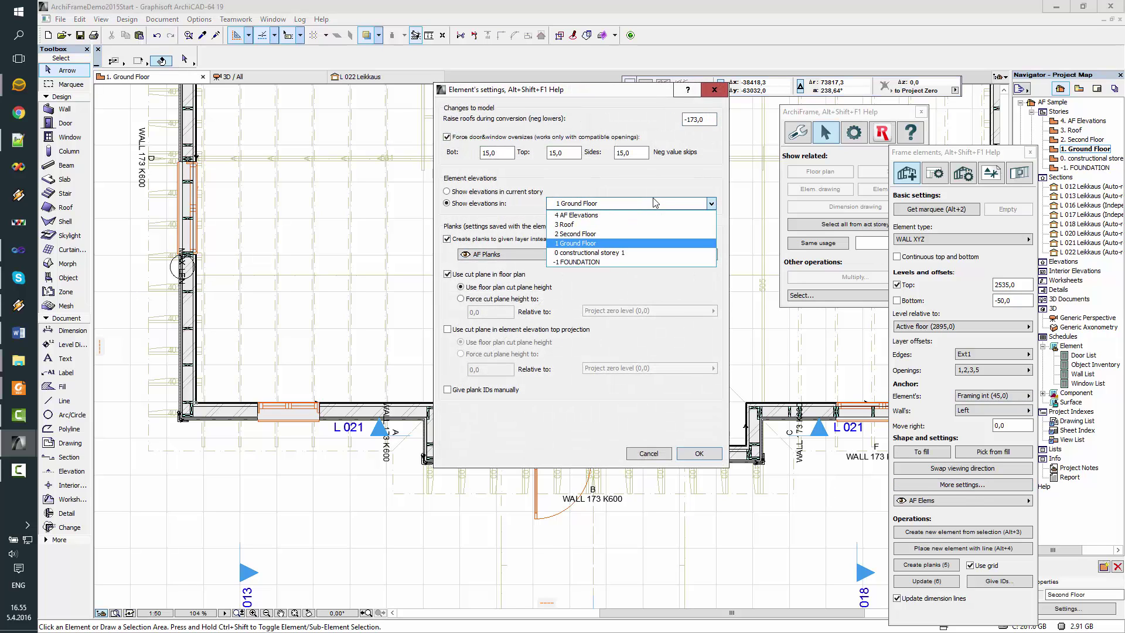
pyautogui.click(599, 216)
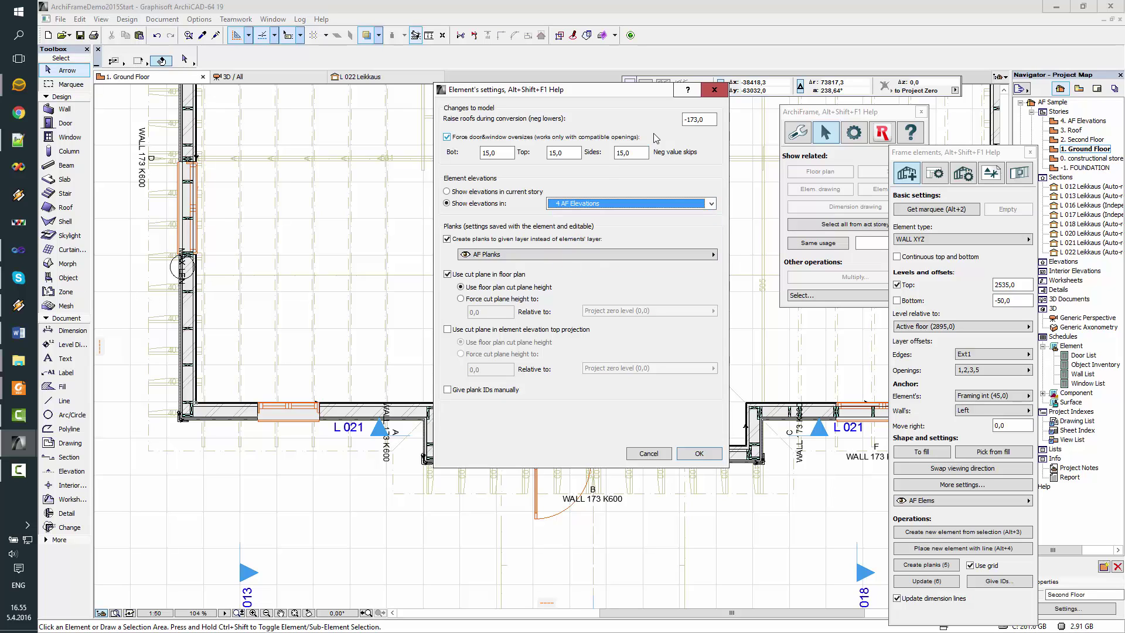
pyautogui.click(710, 119)
pyautogui.write('0,0')
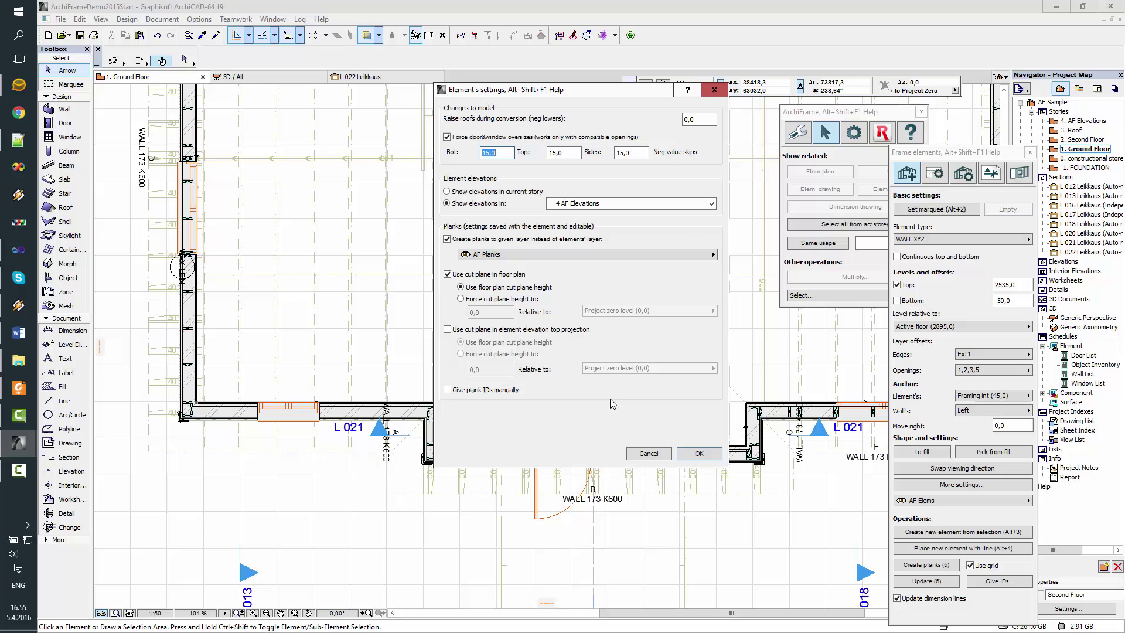
pyautogui.click(698, 454)
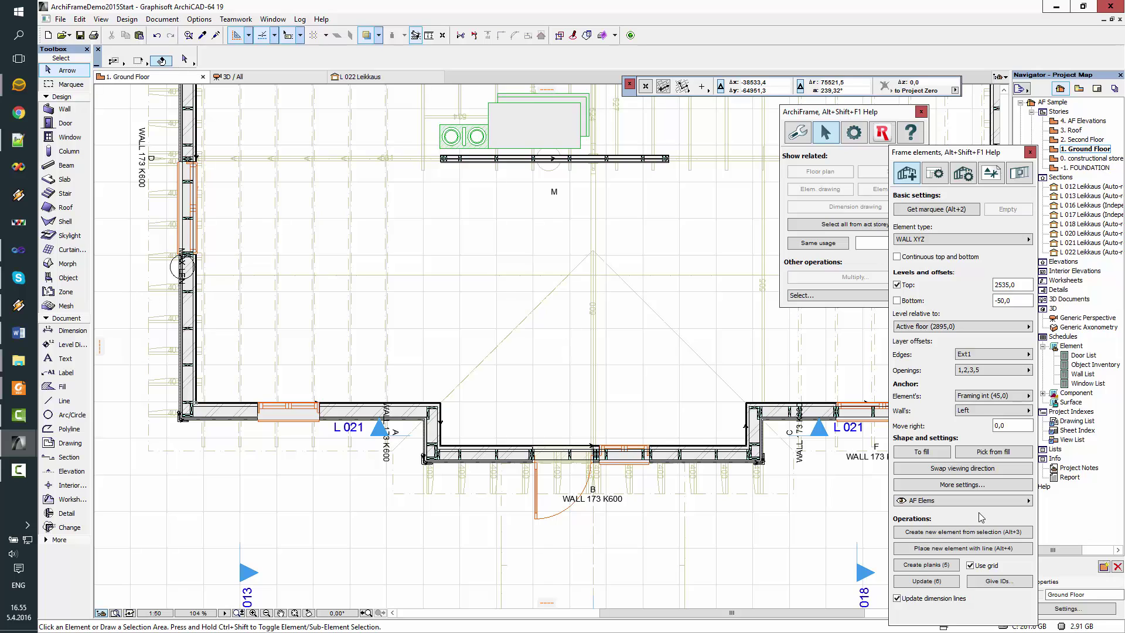
# - Draw a WALL XYZ element, about 3827 long, along the wall beside L 021
pyautogui.click(974, 549)
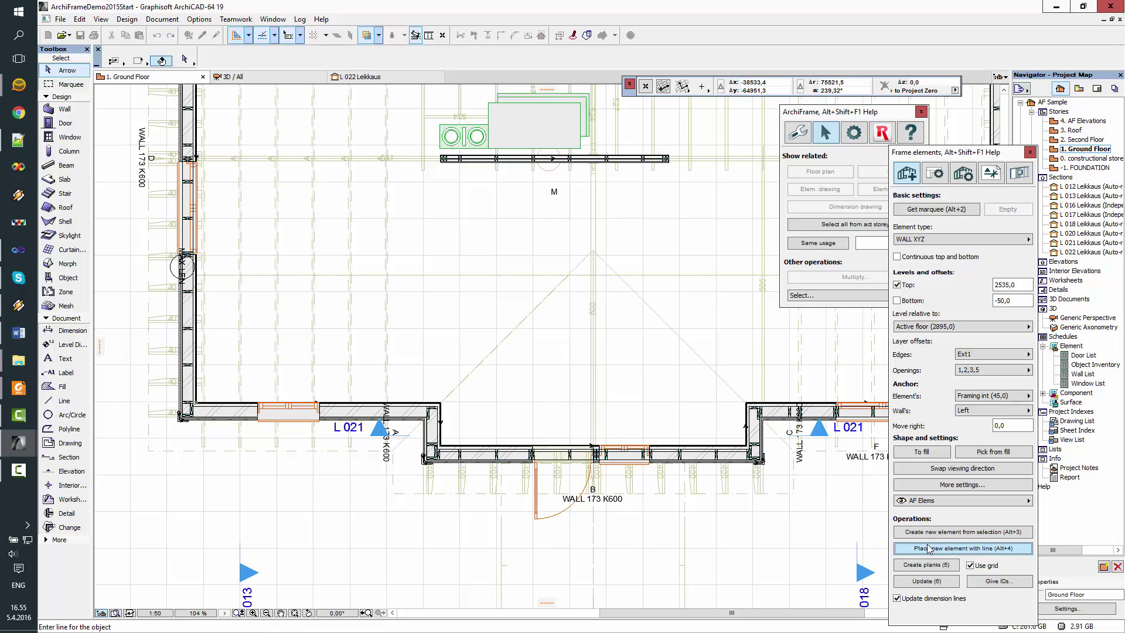
pyautogui.scroll(5, 427, 406)
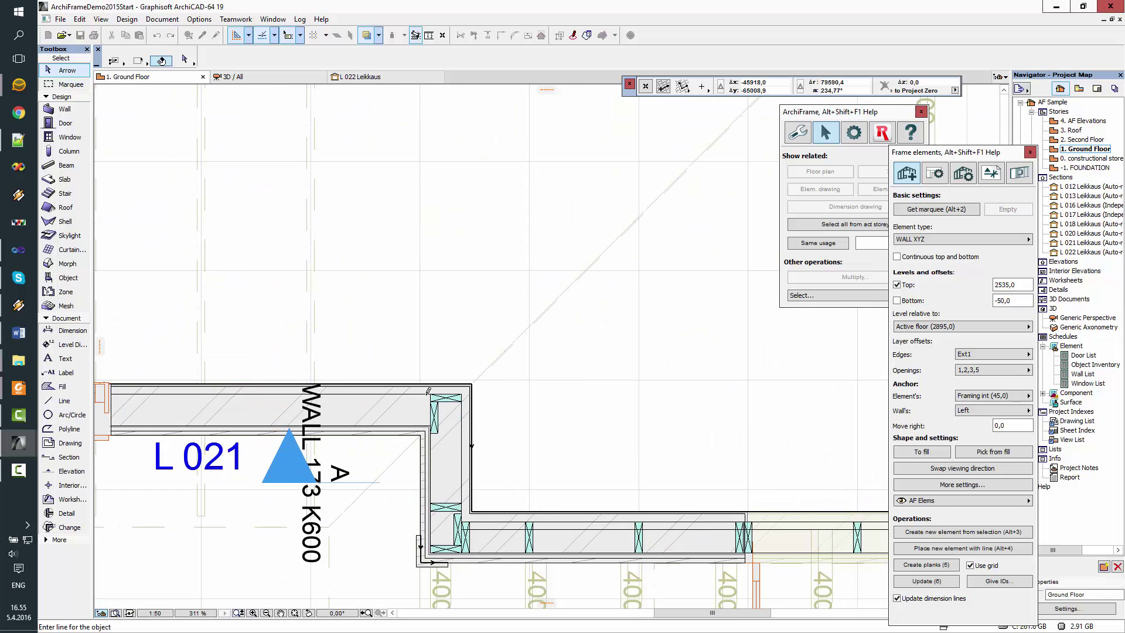
pyautogui.click(433, 389)
pyautogui.scroll(-3, 445, 390)
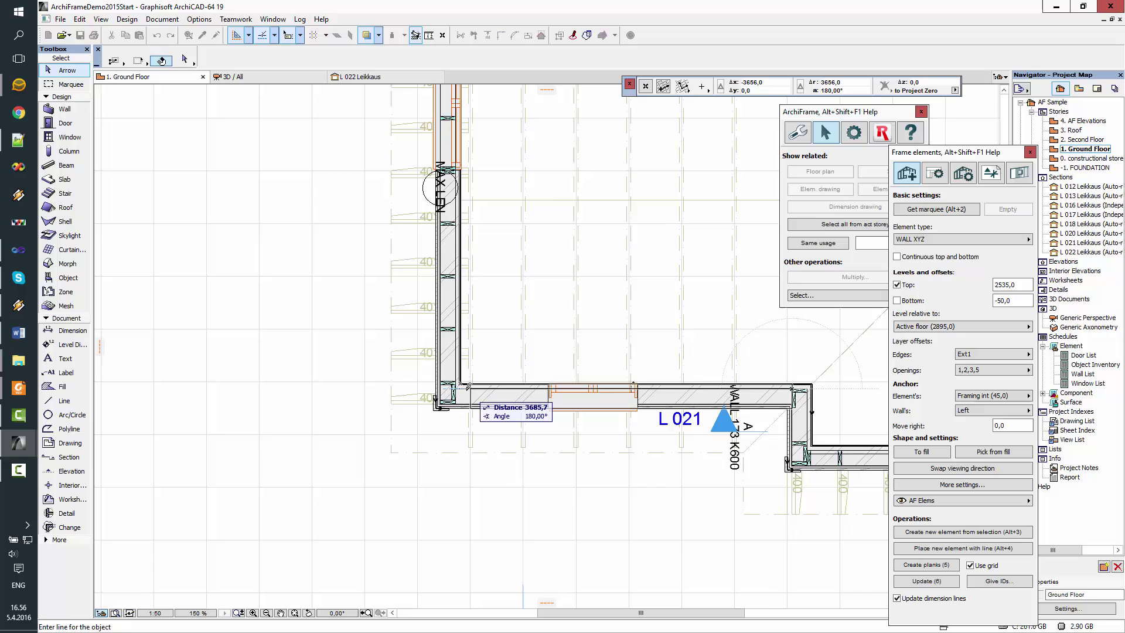
pyautogui.scroll(2, 465, 388)
pyautogui.scroll(6, 453, 383)
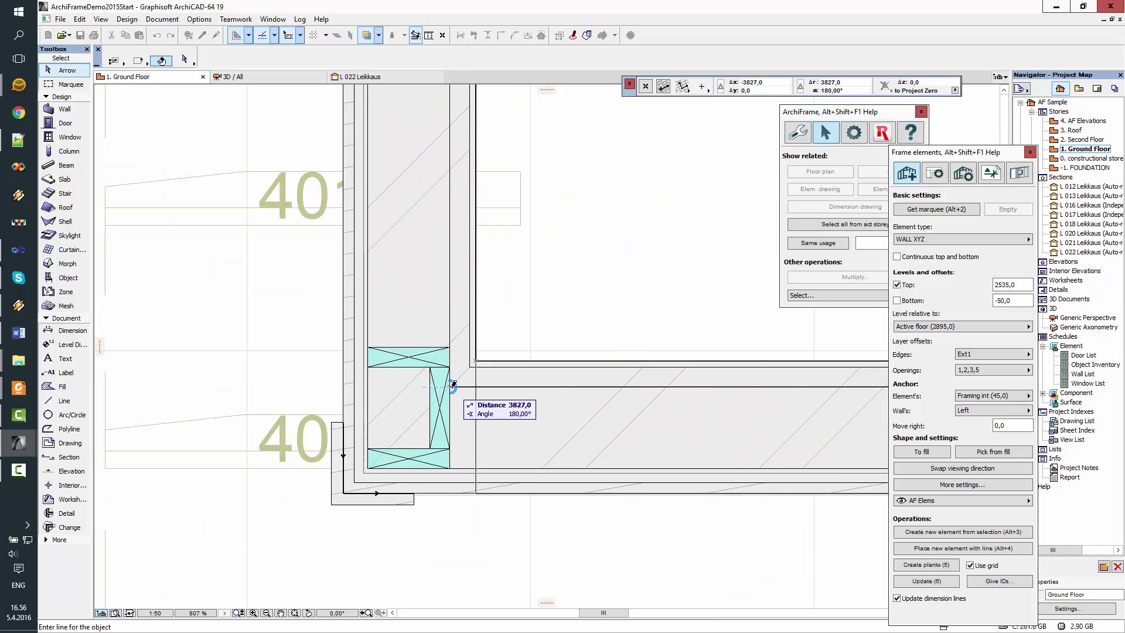
pyautogui.click(453, 383)
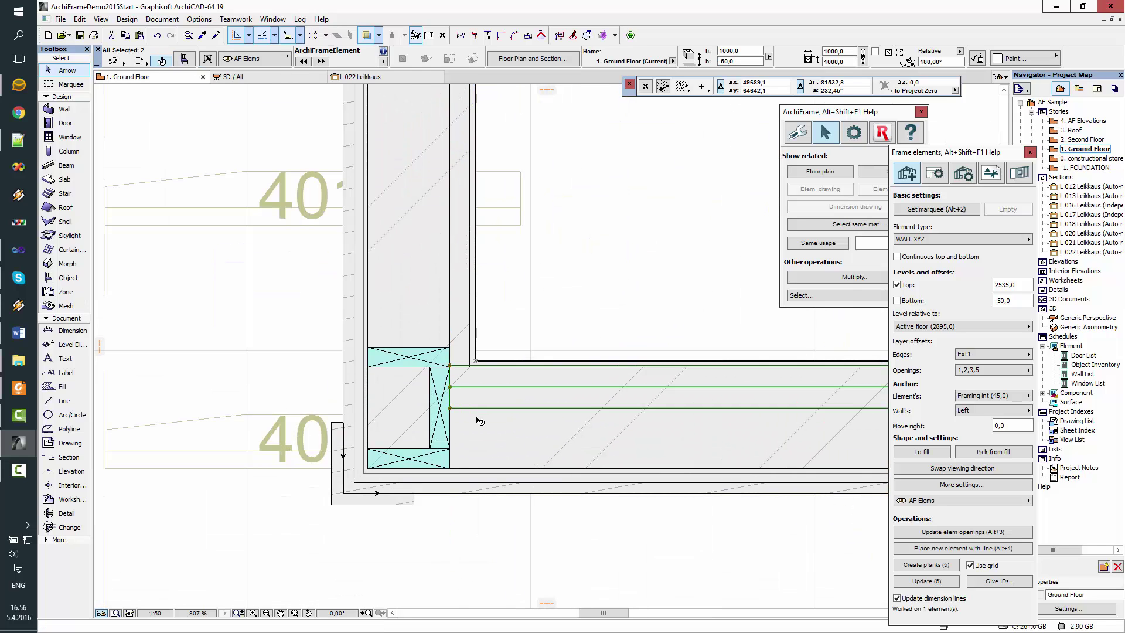
pyautogui.scroll(-3, 477, 419)
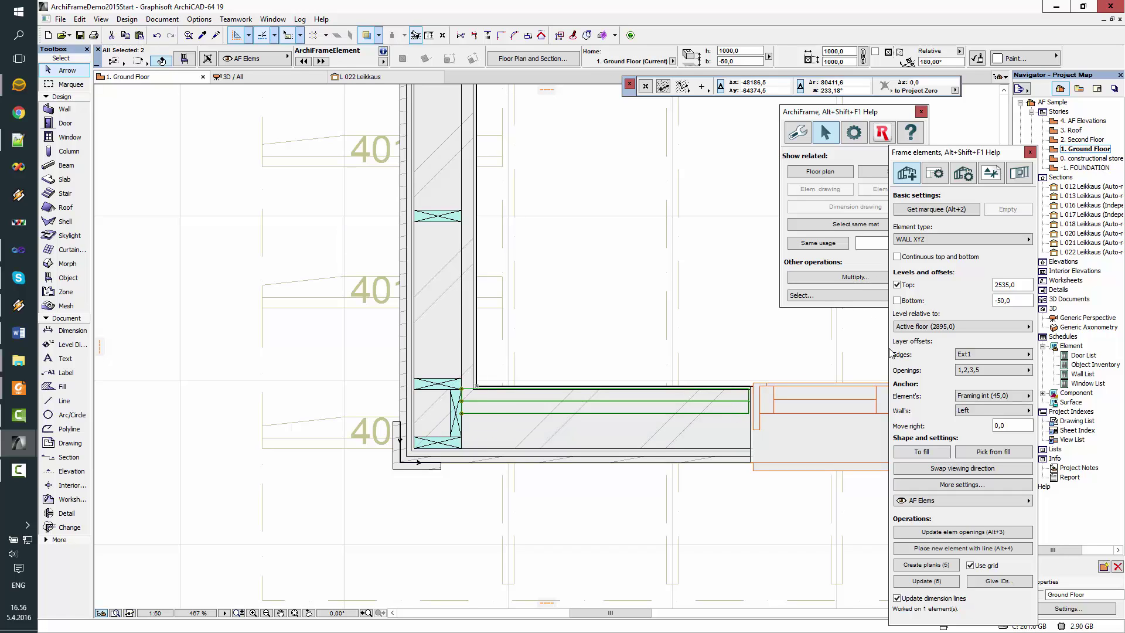
# - Change the WALL XYZ type's 45x195 layer thickness from 45 to 195
pyautogui.click(969, 239)
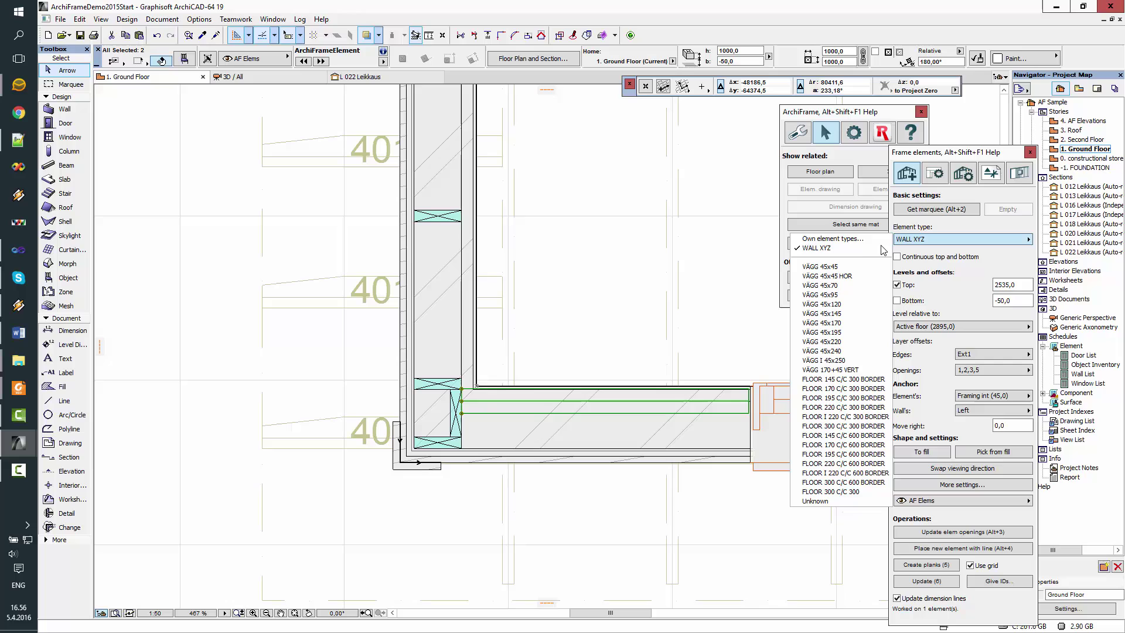
pyautogui.click(856, 248)
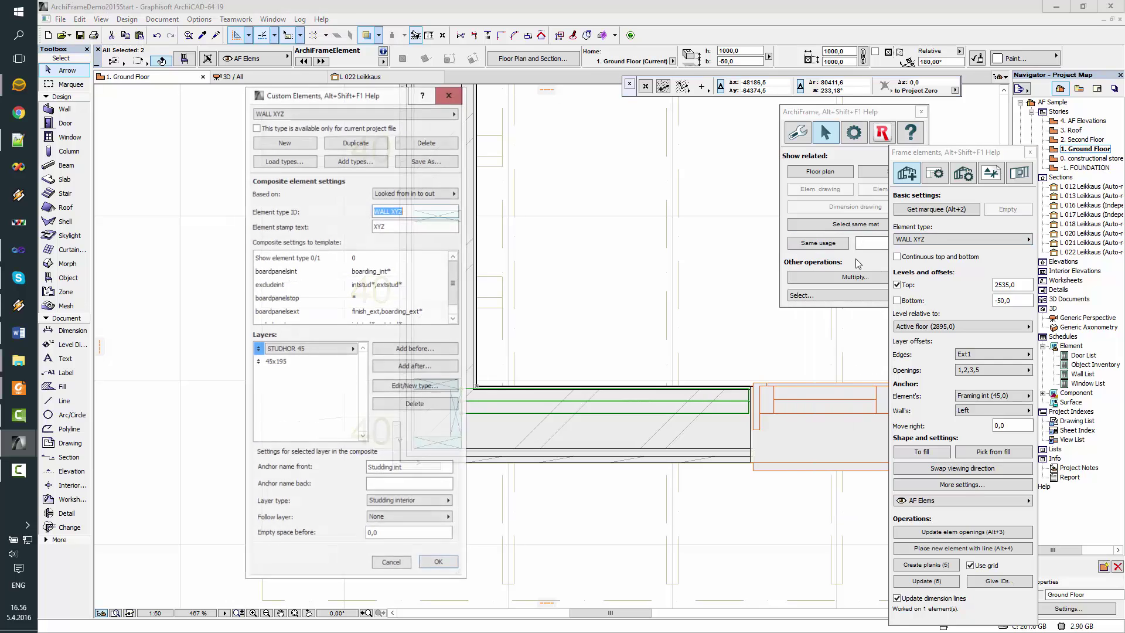
pyautogui.click(299, 363)
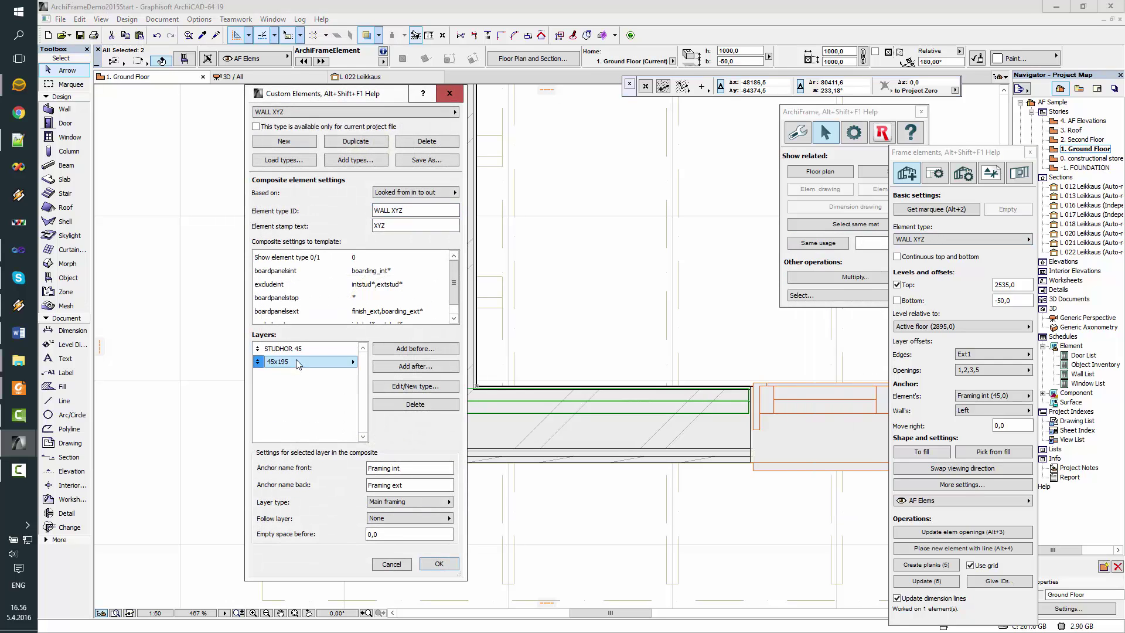
pyautogui.click(412, 387)
pyautogui.doubleClick(602, 252)
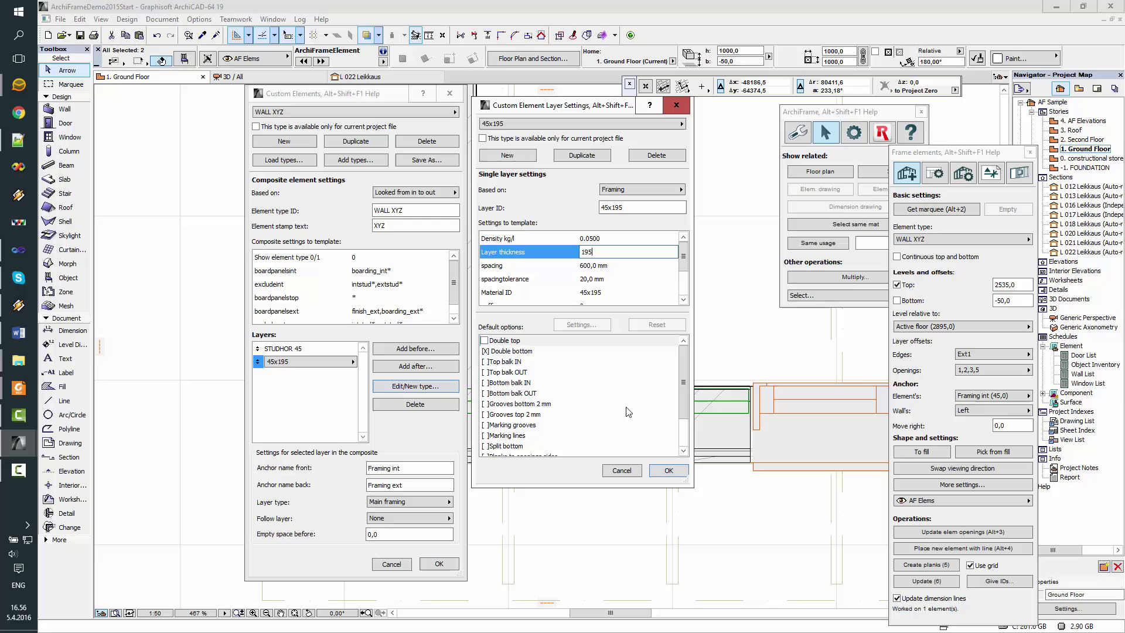
pyautogui.click(668, 470)
pyautogui.click(454, 564)
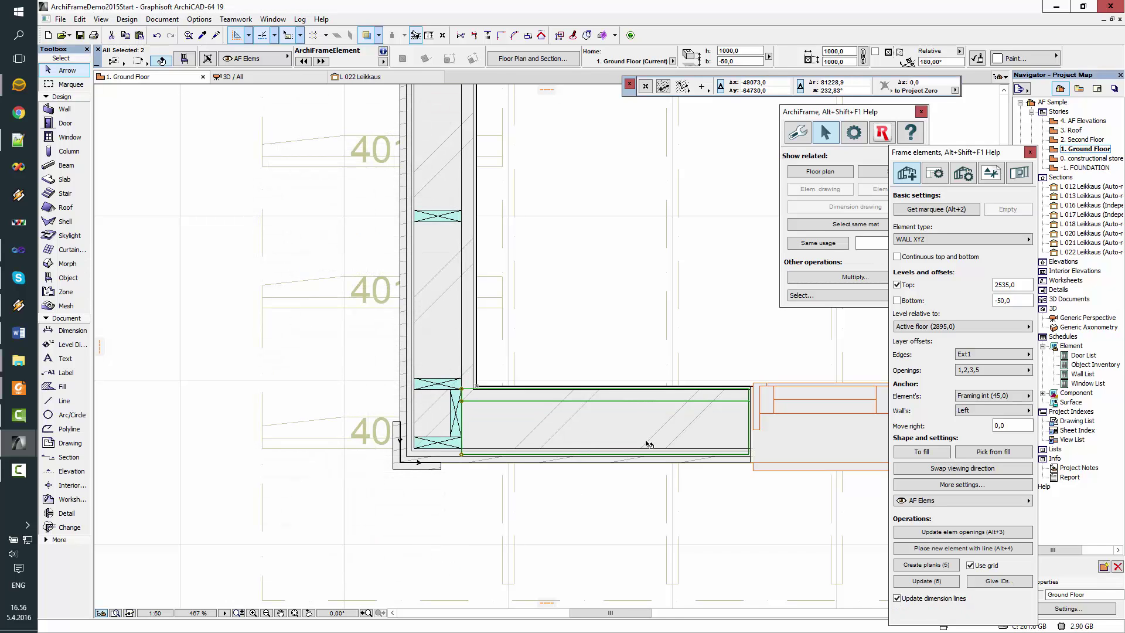
# - Create framing planks for the two ground-floor WALL XYZ elements, matched to the grid
pyautogui.scroll(-3, 647, 444)
pyautogui.moveTo(622, 439)
pyautogui.mouseDown(button='middle')
pyautogui.moveTo(574, 454)
pyautogui.moveTo(414, 455)
pyautogui.mouseUp(button='middle')
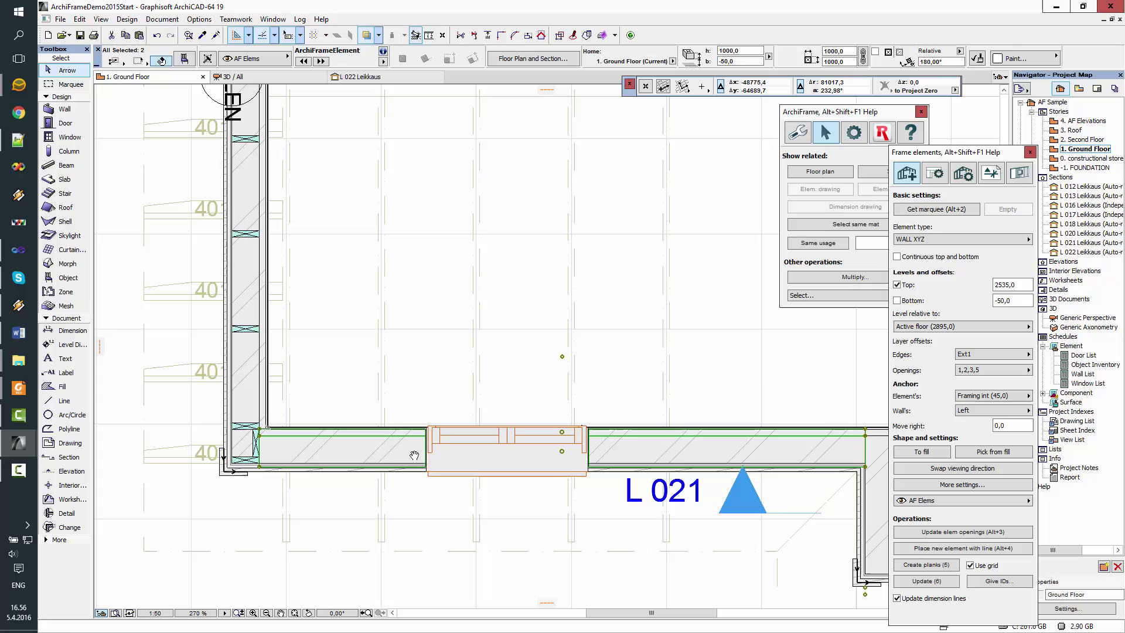
pyautogui.click(921, 565)
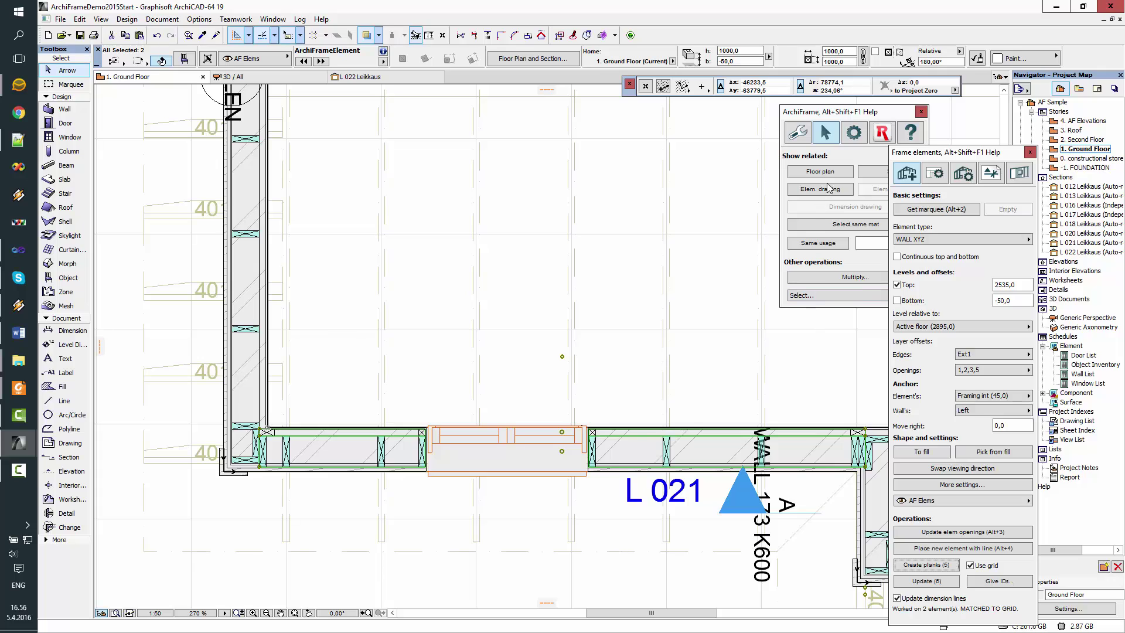
pyautogui.click(850, 158)
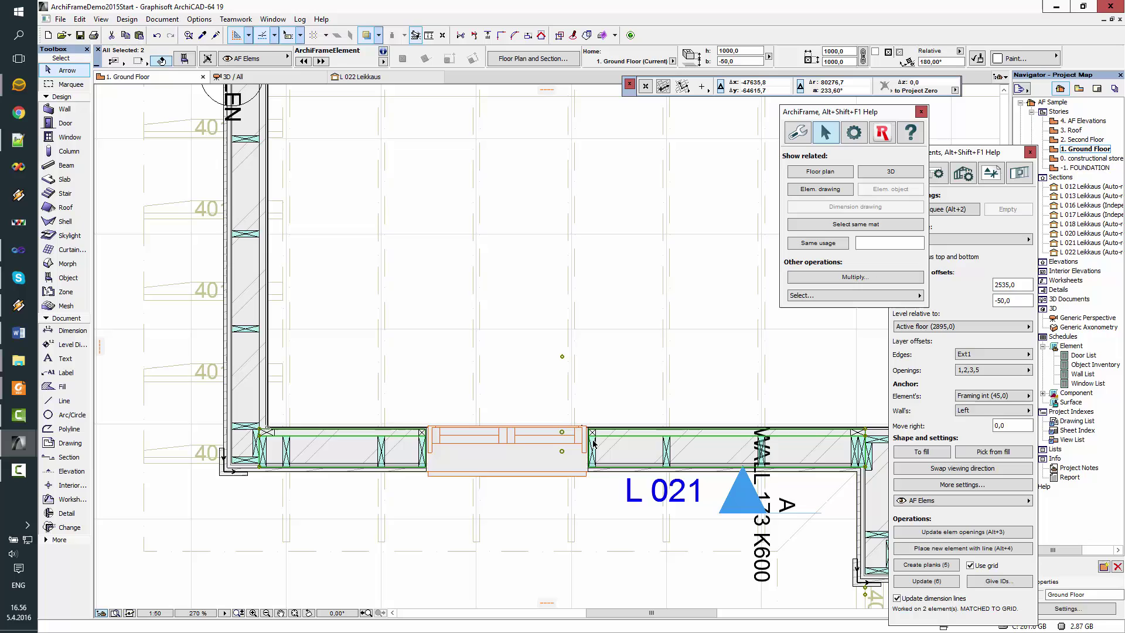
# - Open the framed wall in a 3D view and orbit to a close oblique angle
pyautogui.click(875, 177)
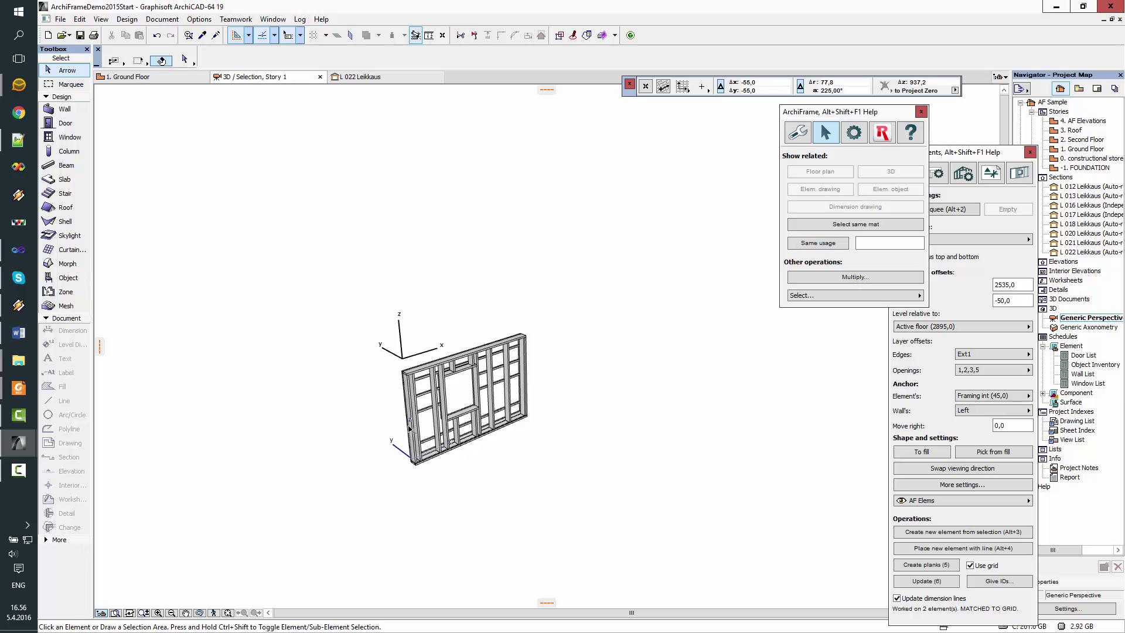
pyautogui.keyDown('shift'); pyautogui.moveTo(409, 428); pyautogui.dragTo(469, 417, button='middle'); pyautogui.keyUp('shift')
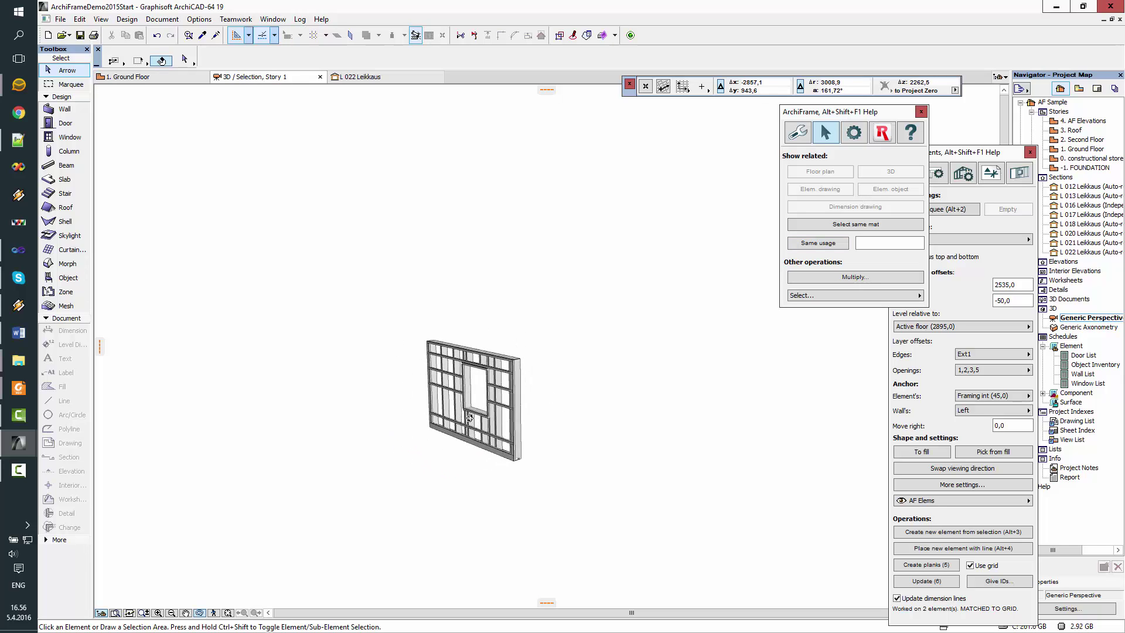
pyautogui.scroll(5, 470, 417)
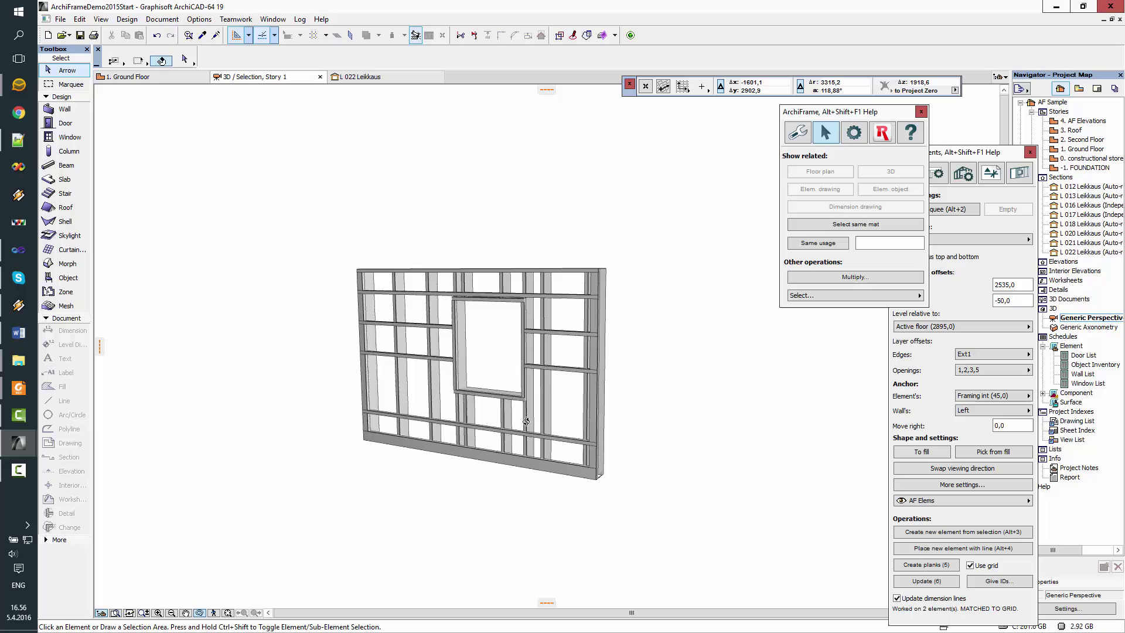
pyautogui.scroll(3, 525, 421)
pyautogui.moveTo(596, 476)
pyautogui.keyDown('shift'); pyautogui.mouseDown(button='middle')
pyautogui.moveTo(544, 480)
pyautogui.moveTo(580, 487)
pyautogui.mouseUp(button='middle'); pyautogui.keyUp('shift')
# - Suspend groups and select single planks: bottom plank, end studs, blocking and window member
pyautogui.press('Escape')
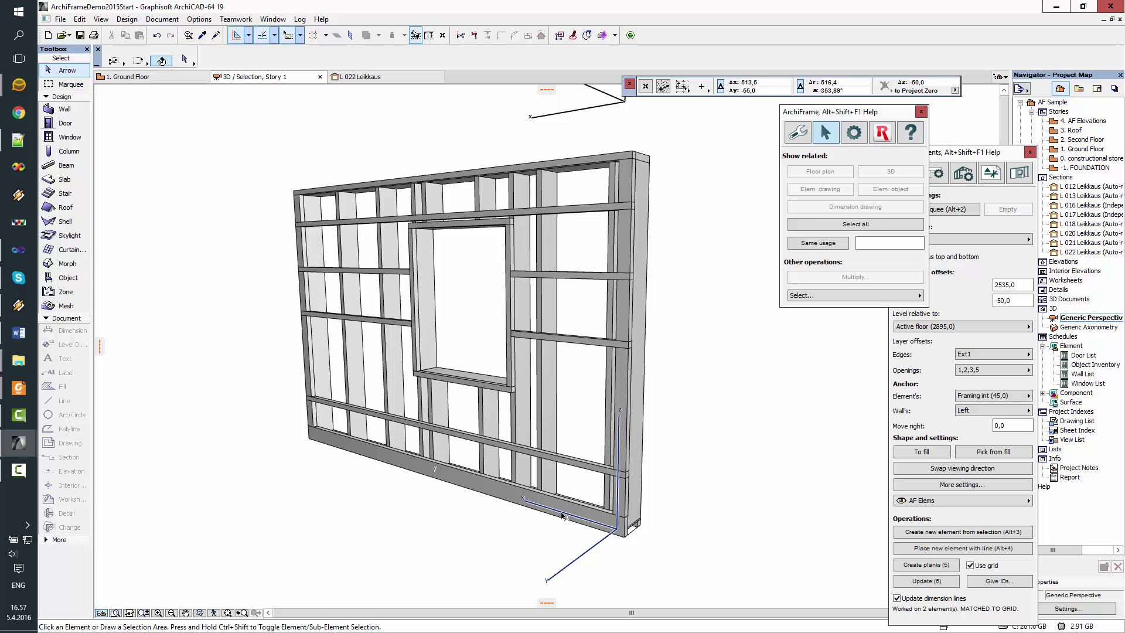
pyautogui.click(519, 505)
pyautogui.hotkey('alt', 'g')
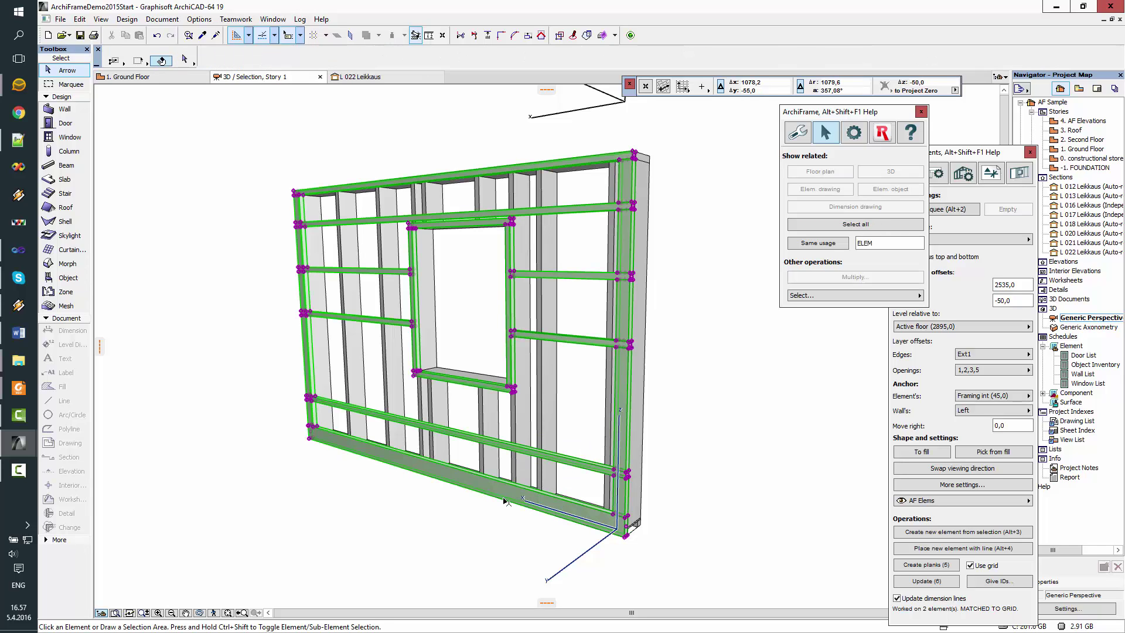
pyautogui.click(506, 502)
pyautogui.click(615, 492)
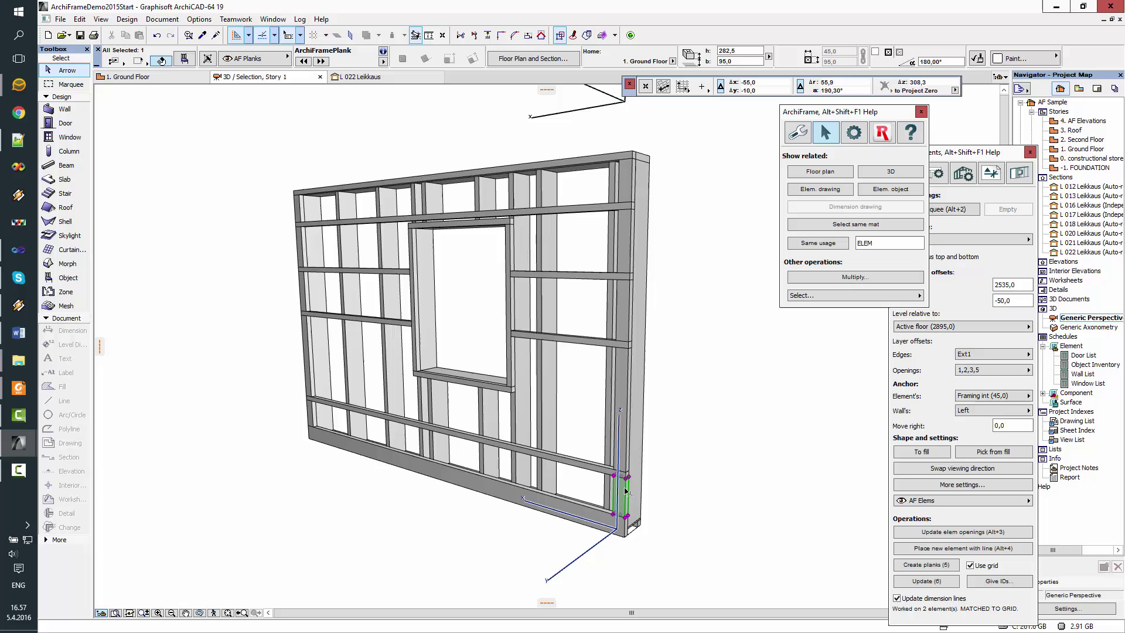
pyautogui.click(623, 392)
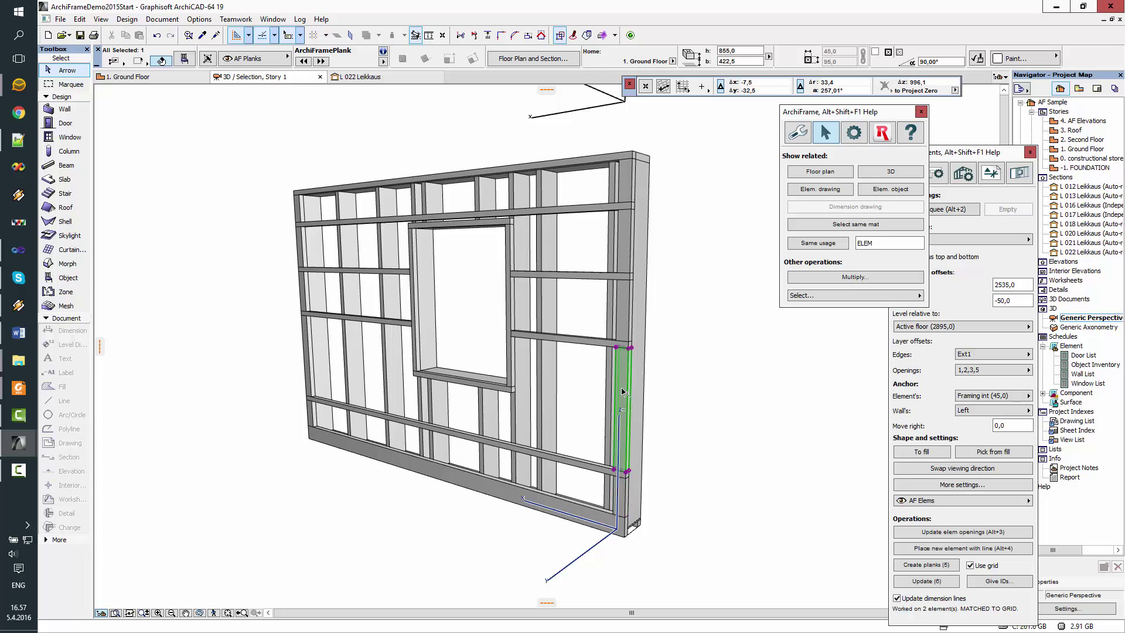
pyautogui.click(632, 328)
pyautogui.click(619, 319)
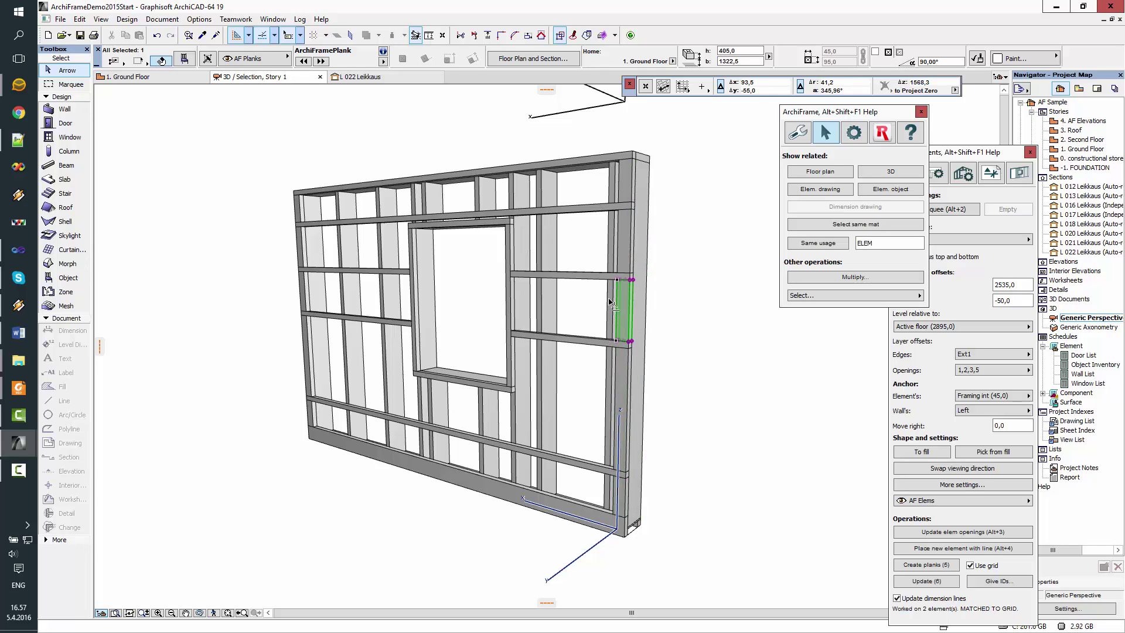
pyautogui.click(586, 276)
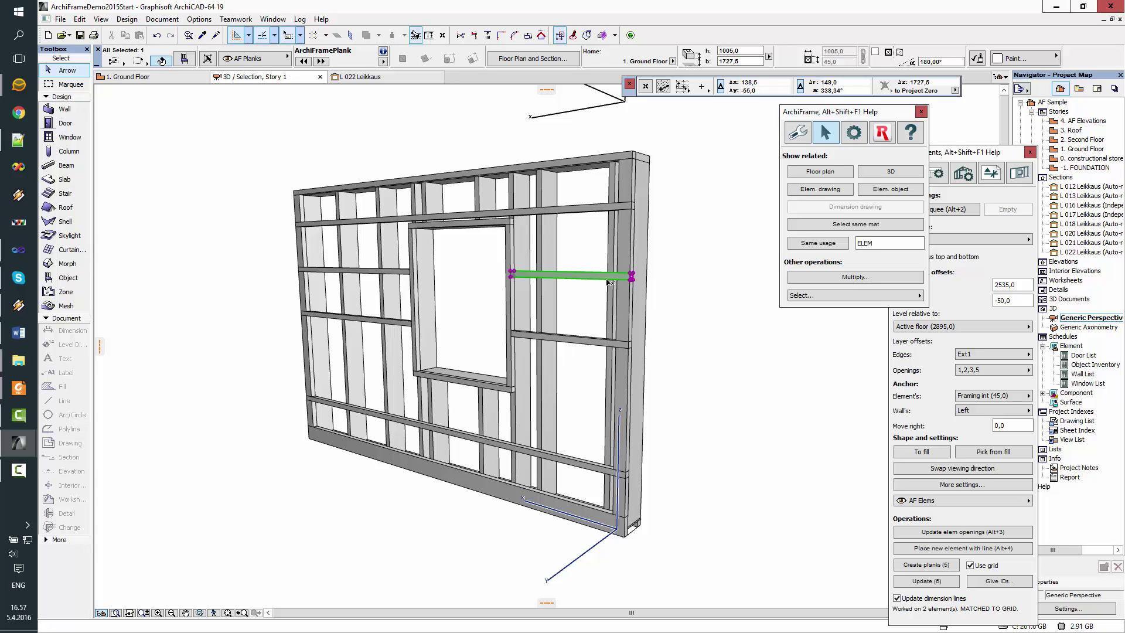
# - Orbit the 3D view more frontally and select the wall frame's top plate
pyautogui.moveTo(632, 280)
pyautogui.keyDown('shift'); pyautogui.moveTo(498, 373); pyautogui.dragTo(595, 302, button='middle'); pyautogui.keyUp('shift')
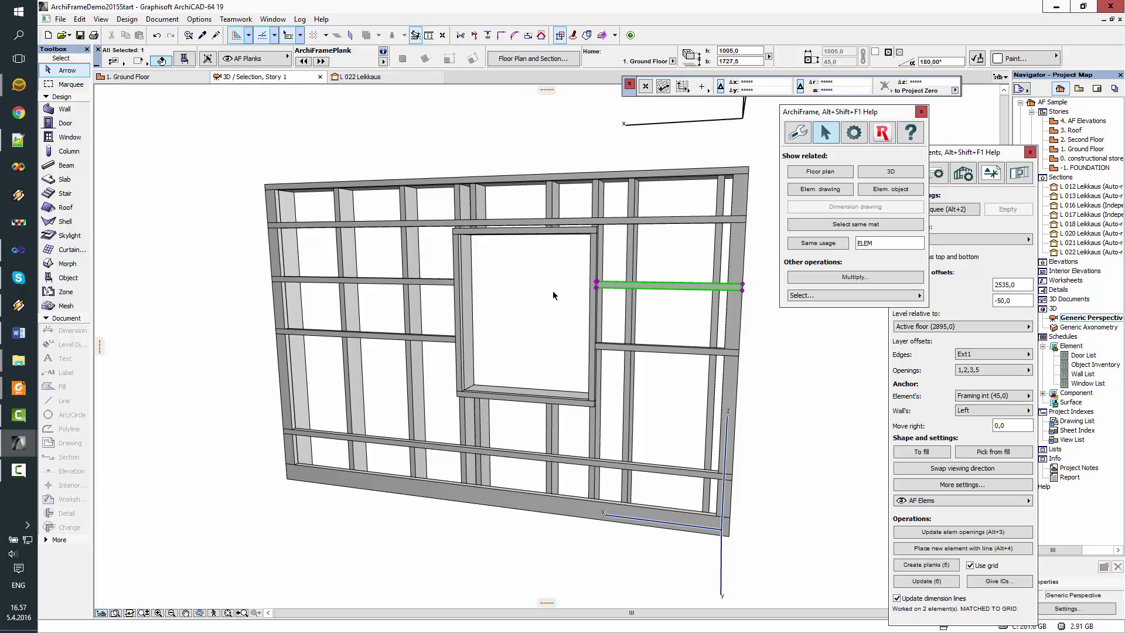
pyautogui.moveTo(314, 310); pyautogui.dragTo(346, 321, button='middle')
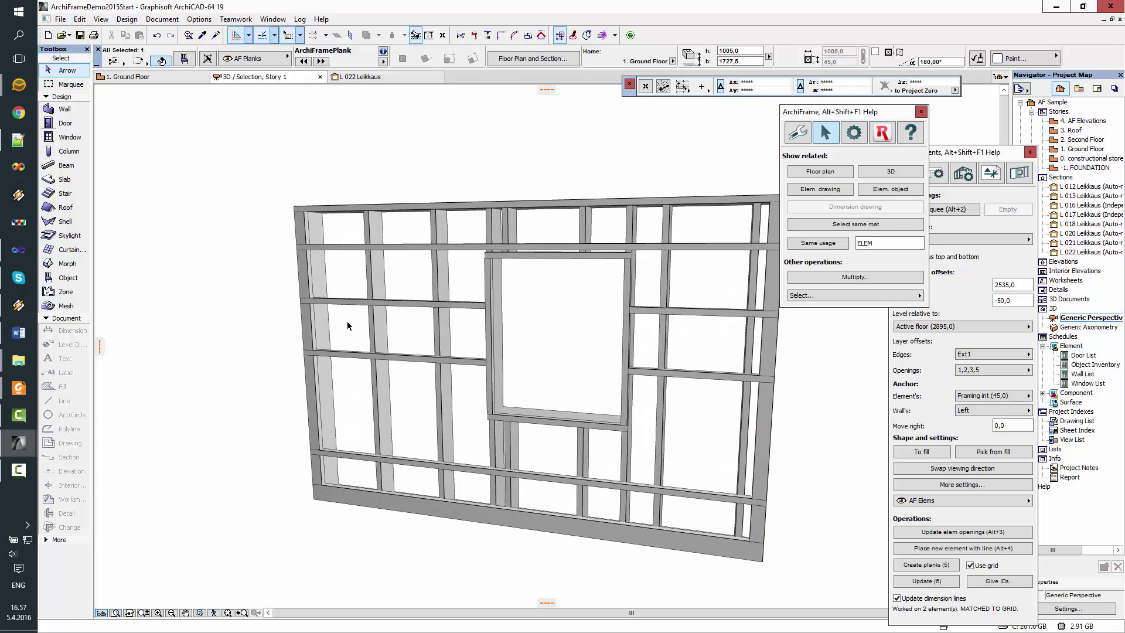
pyautogui.click(468, 212)
# - Zoom into the frame's base and select both planks of the doubled bottom plate
pyautogui.keyDown('shift'); pyautogui.moveTo(466, 253); pyautogui.dragTo(361, 288, button='middle'); pyautogui.keyUp('shift')
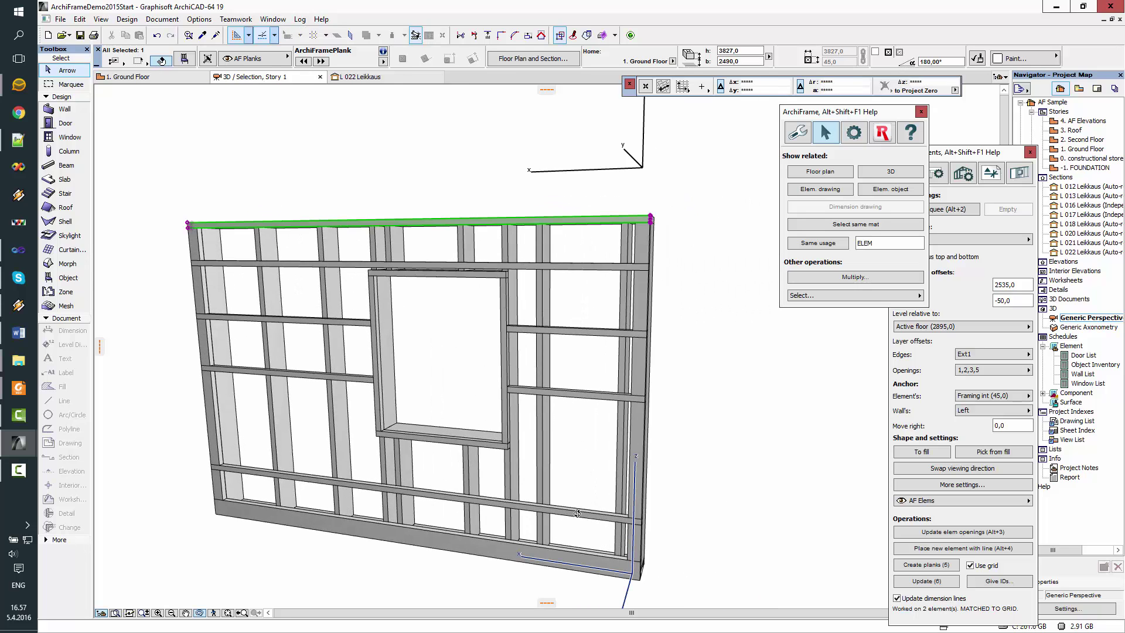
pyautogui.keyDown('shift'); pyautogui.moveTo(572, 421); pyautogui.dragTo(394, 360, button='middle'); pyautogui.keyUp('shift')
pyautogui.scroll(6, 573, 512)
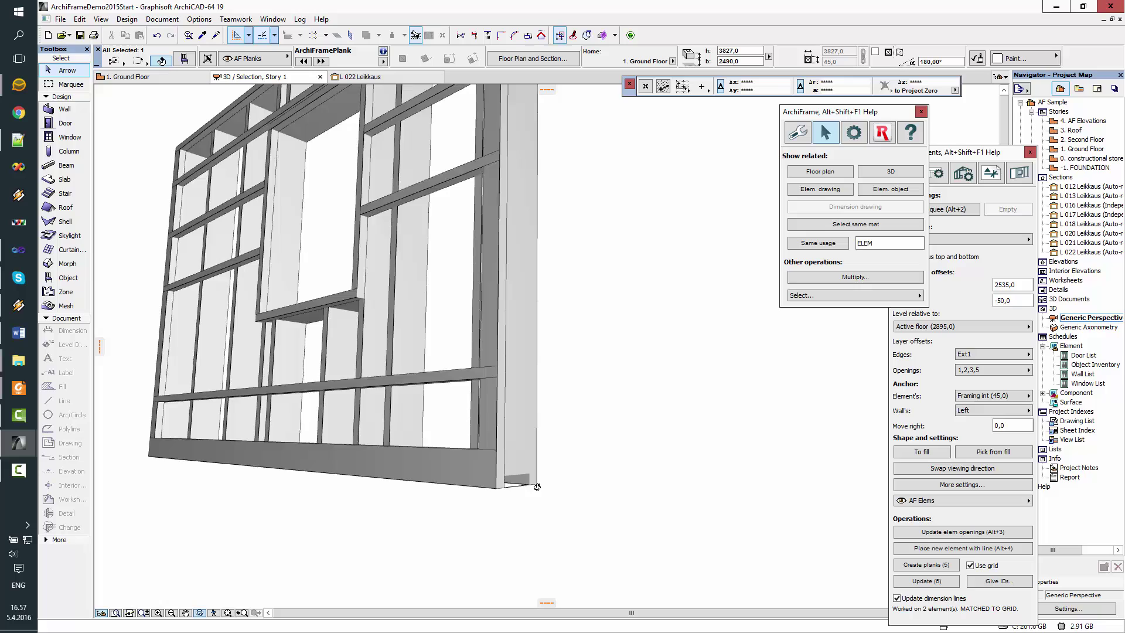
pyautogui.scroll(5, 528, 480)
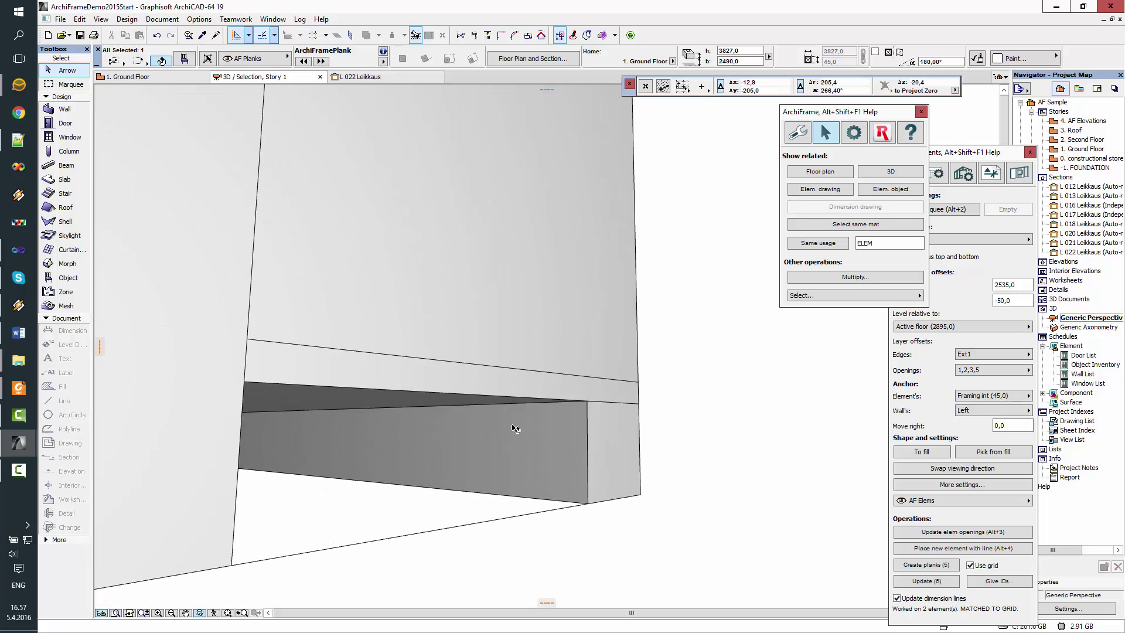
pyautogui.click(510, 317)
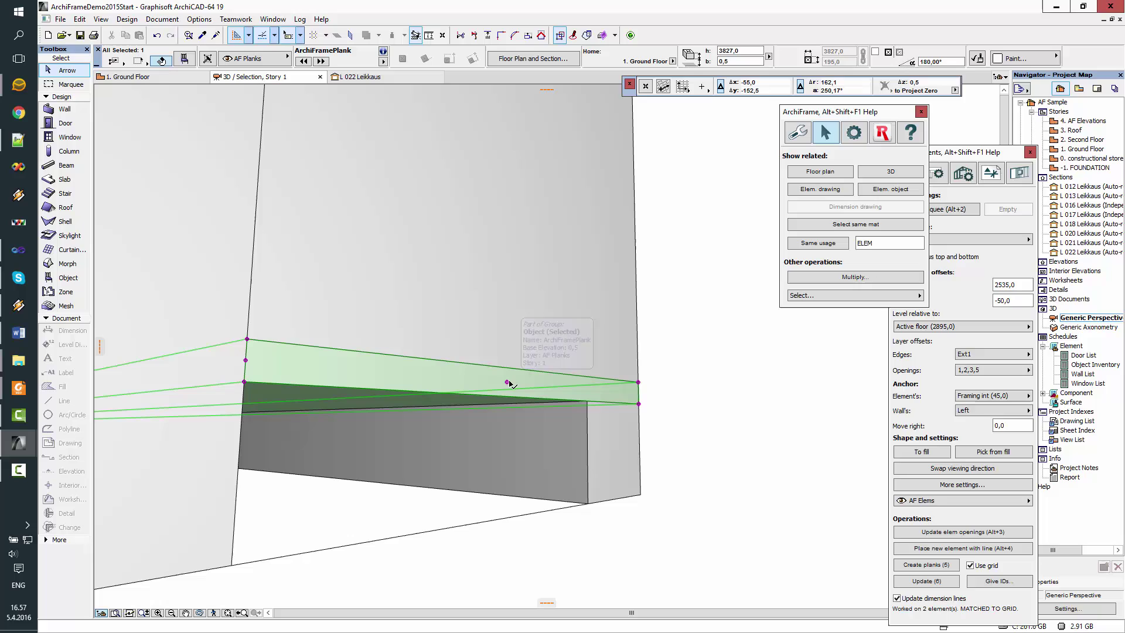
pyautogui.click(596, 471)
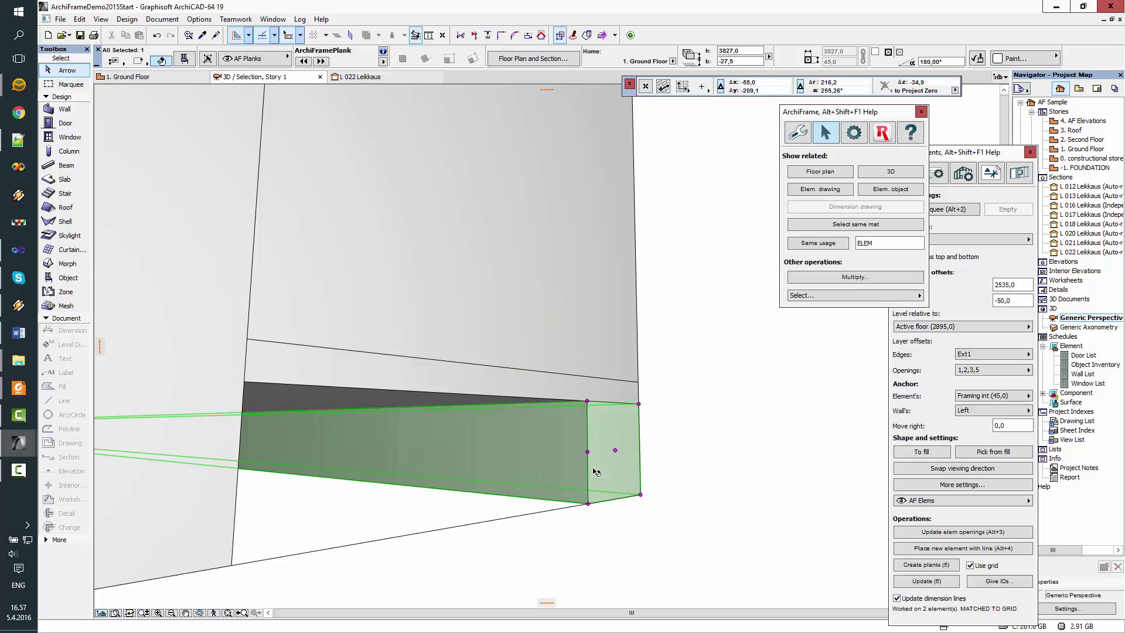